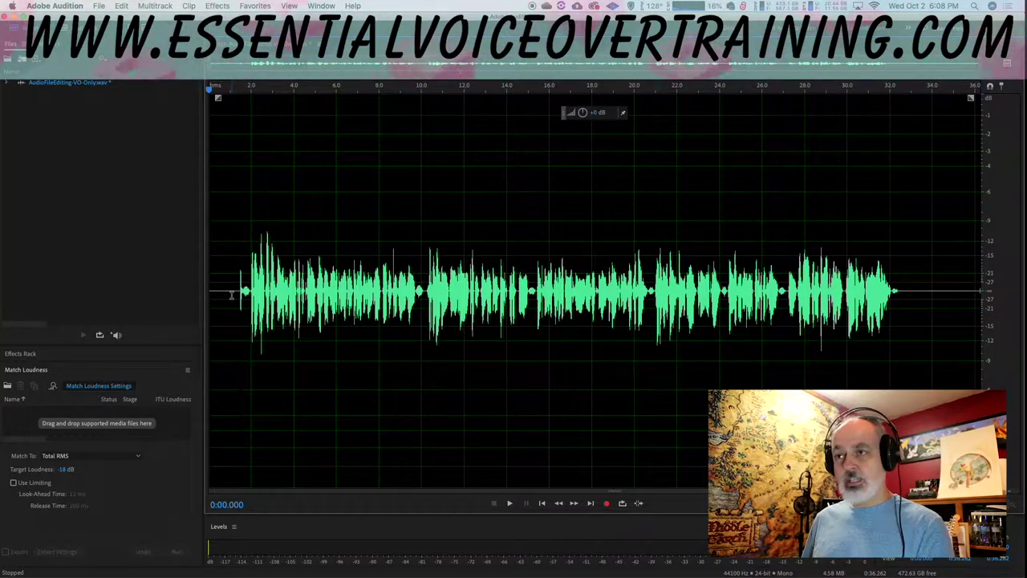
- Listen to the first few seconds of the voice-over and place the playhead just before the first word
{"action": "key", "text": "space"}
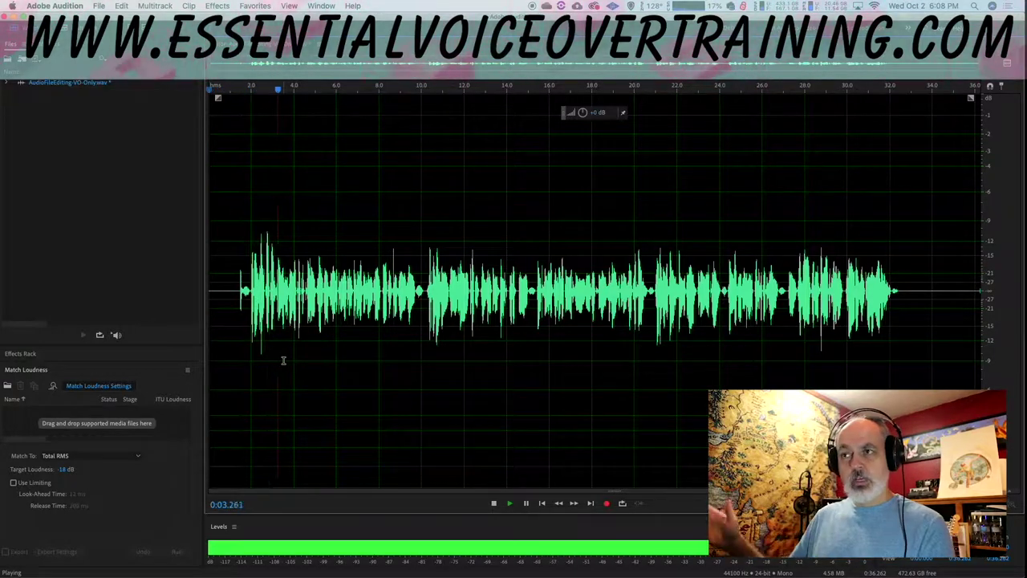
{"action": "key", "text": "space"}
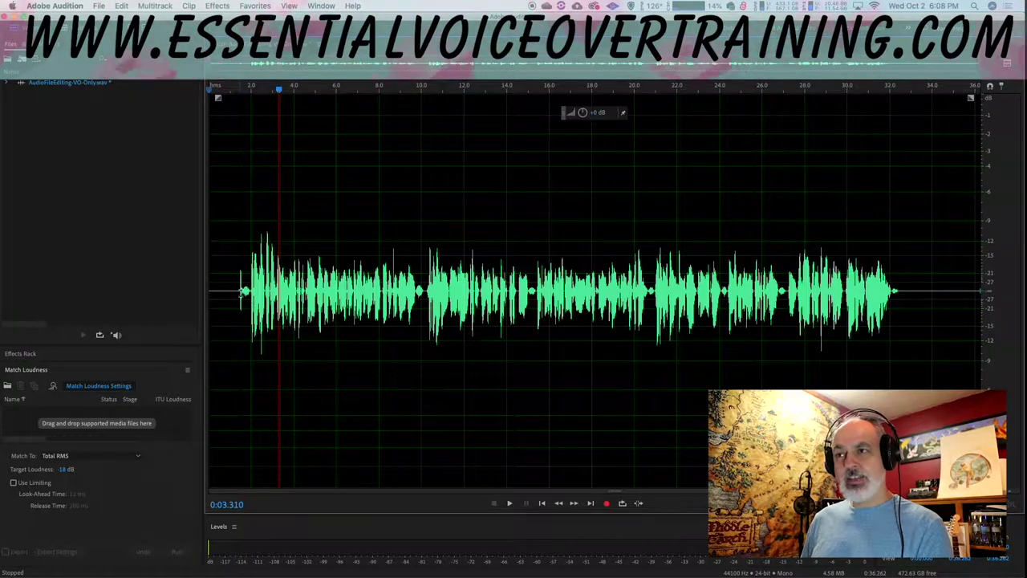
{"action": "left_click", "coordinate": [249, 297]}
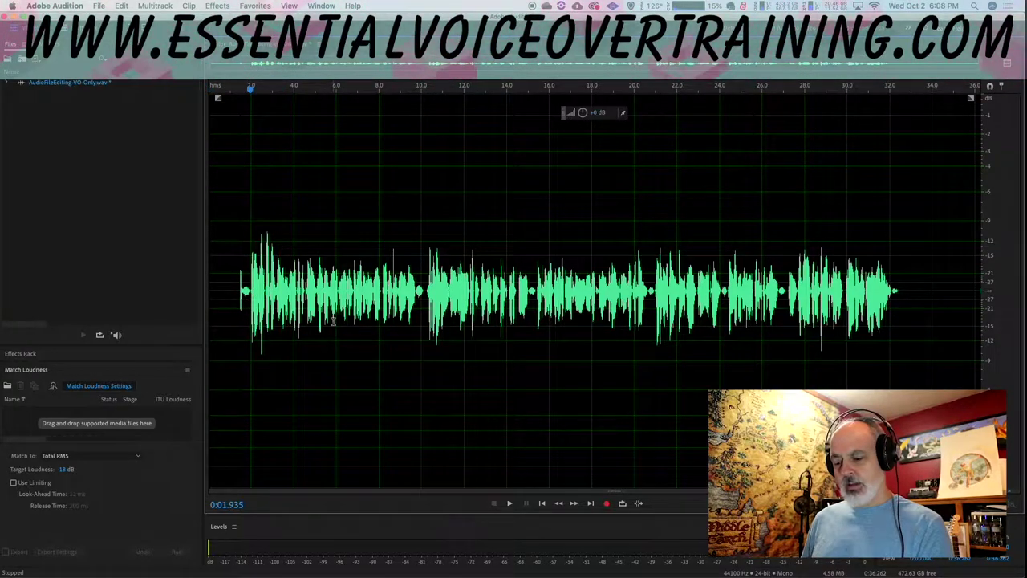
- Silence the lead-in from the start of the file to just before the first word, covering the click and breath
{"action": "scroll", "coordinate": [353, 321], "scroll_direction": "up", "scroll_amount": 5}
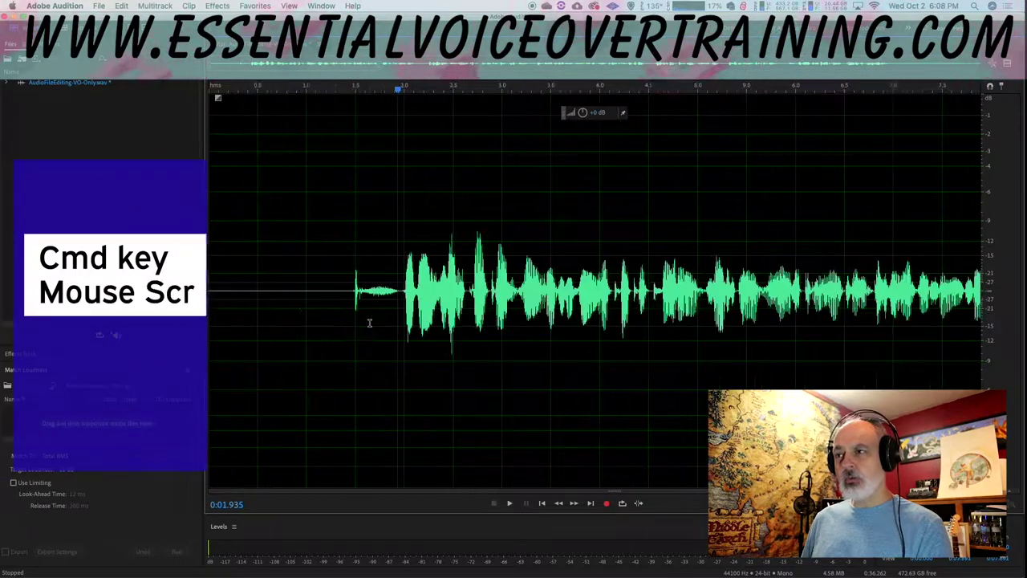
{"action": "scroll", "coordinate": [371, 324], "scroll_direction": "up", "scroll_amount": 3}
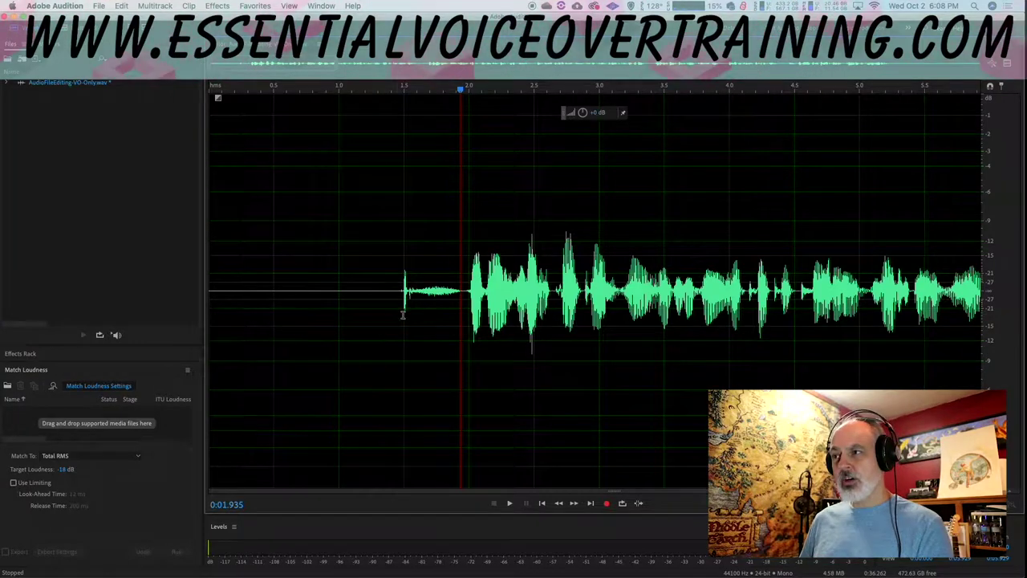
{"action": "scroll", "coordinate": [472, 321], "scroll_direction": "up", "scroll_amount": 2}
{"action": "scroll", "coordinate": [465, 329], "scroll_direction": "down", "scroll_amount": 1}
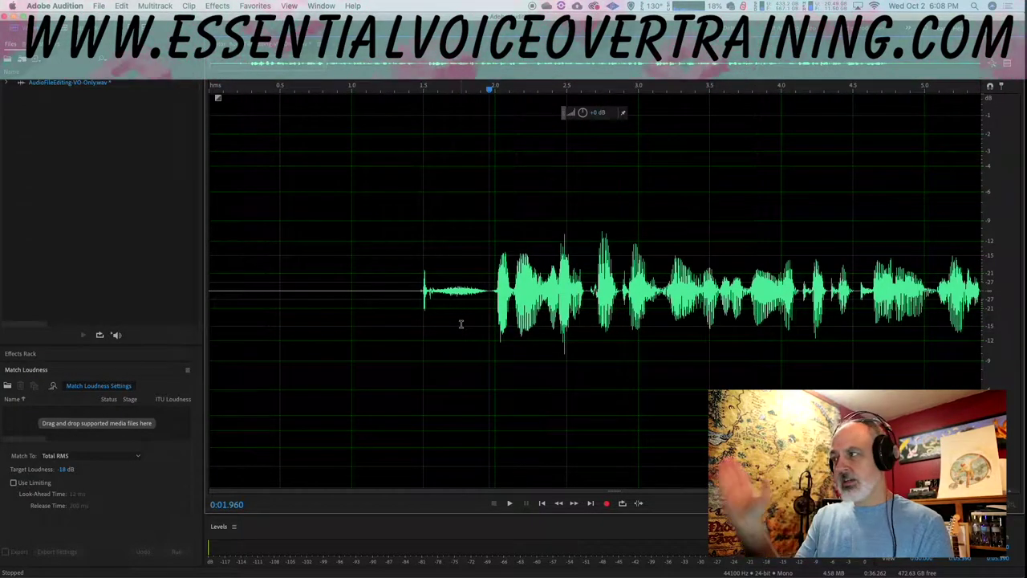
{"action": "left_click", "coordinate": [460, 311]}
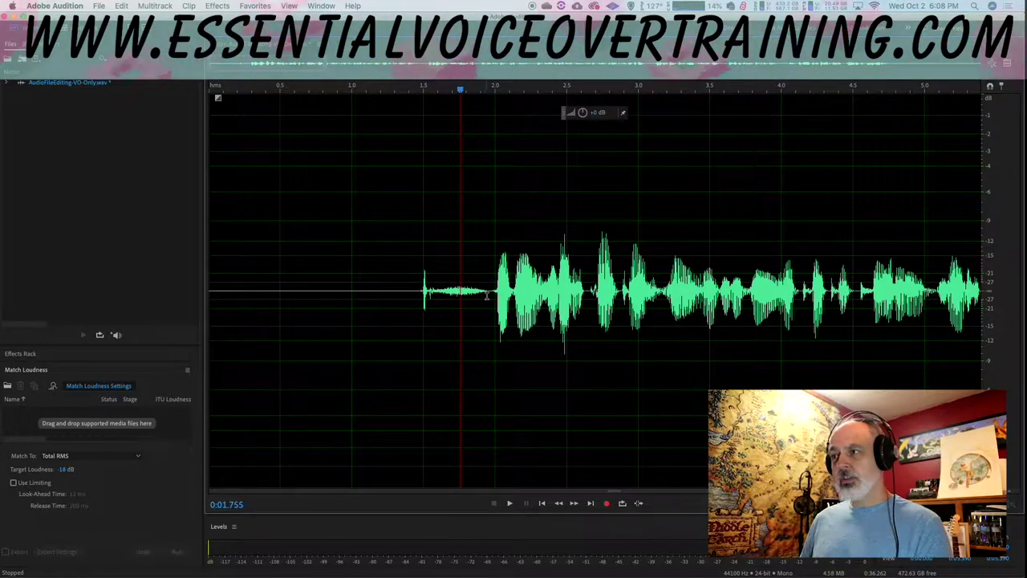
{"action": "left_click_drag", "start_coordinate": [492, 291], "coordinate": [183, 300]}
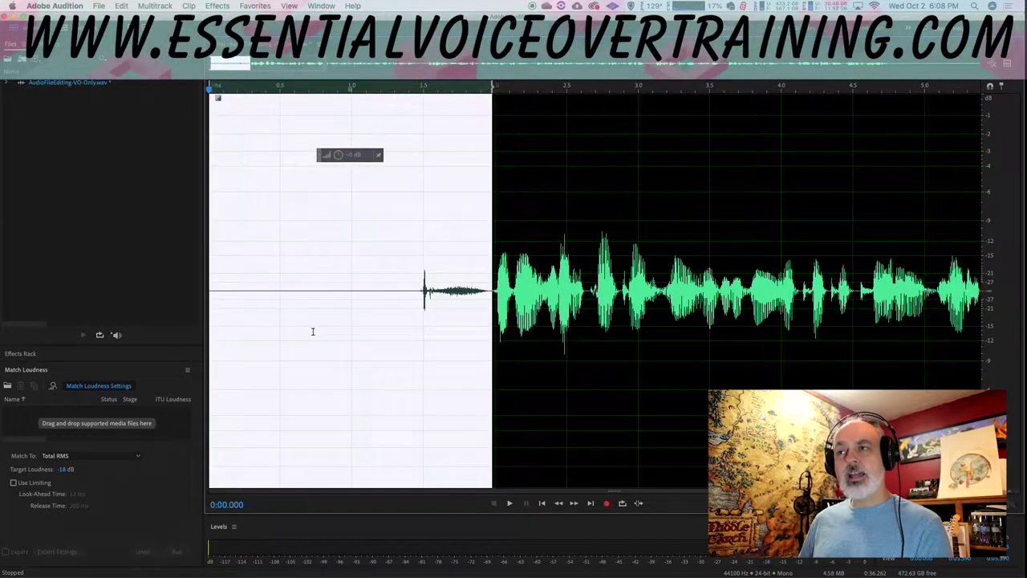
{"action": "right_click", "coordinate": [359, 333]}
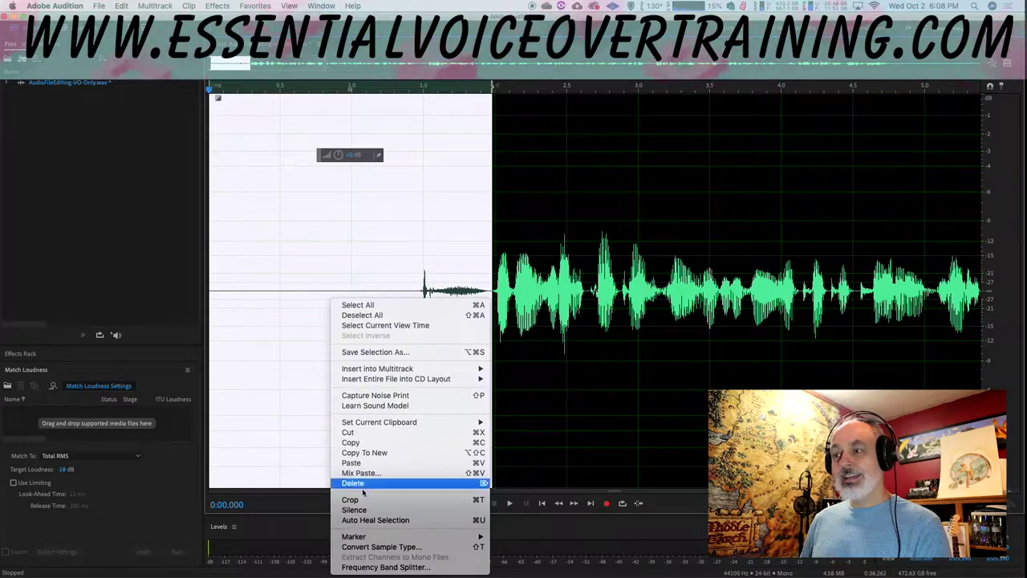
{"action": "key", "text": "Escape"}
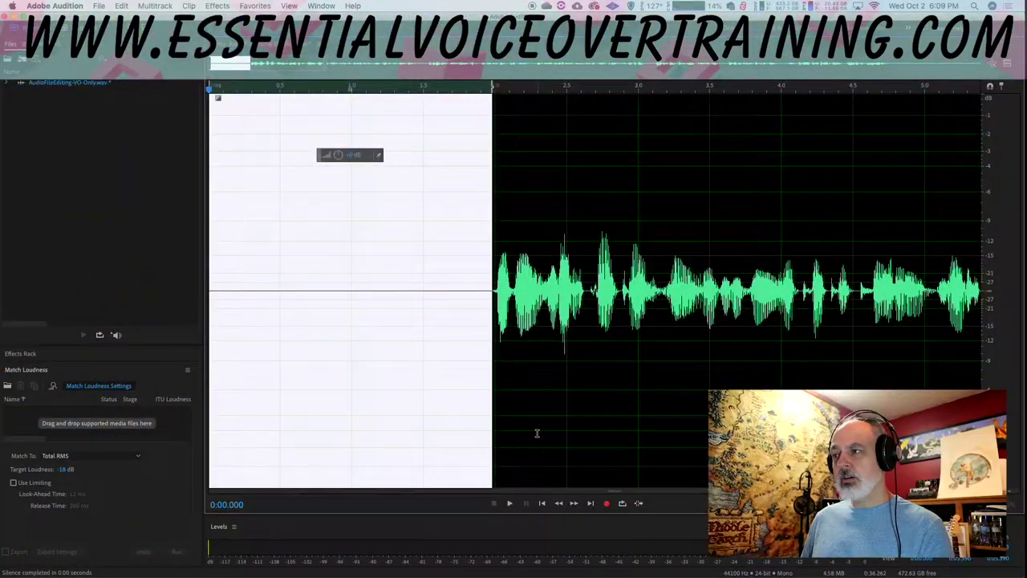
- Delete most of the silent lead-in, leaving about 0.2 seconds before the first word, and select that remaining silence
{"action": "left_click_drag", "start_coordinate": [493, 374], "coordinate": [462, 378]}
{"action": "key", "text": "Delete"}
{"action": "left_click_drag", "start_coordinate": [239, 291], "coordinate": [197, 291]}
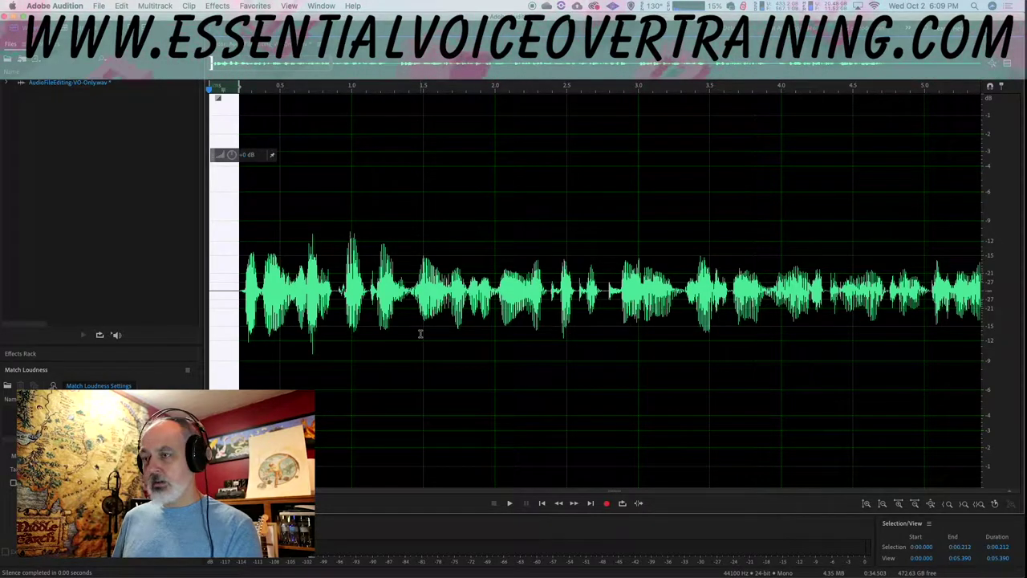
- Clear the selection and play the trimmed opening from the start of the file
{"action": "key", "text": "super+shift+a"}
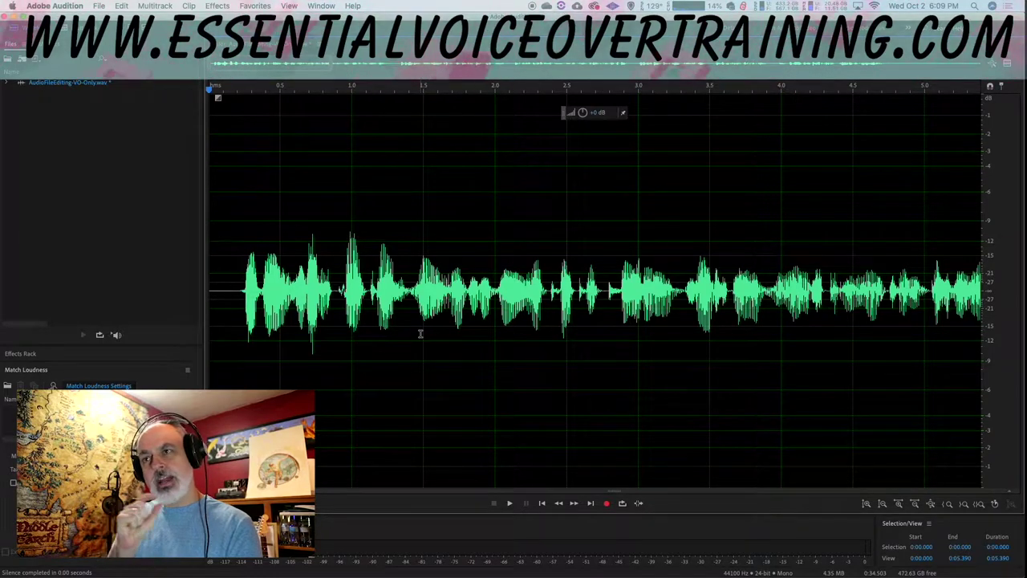
{"action": "key", "text": "space"}
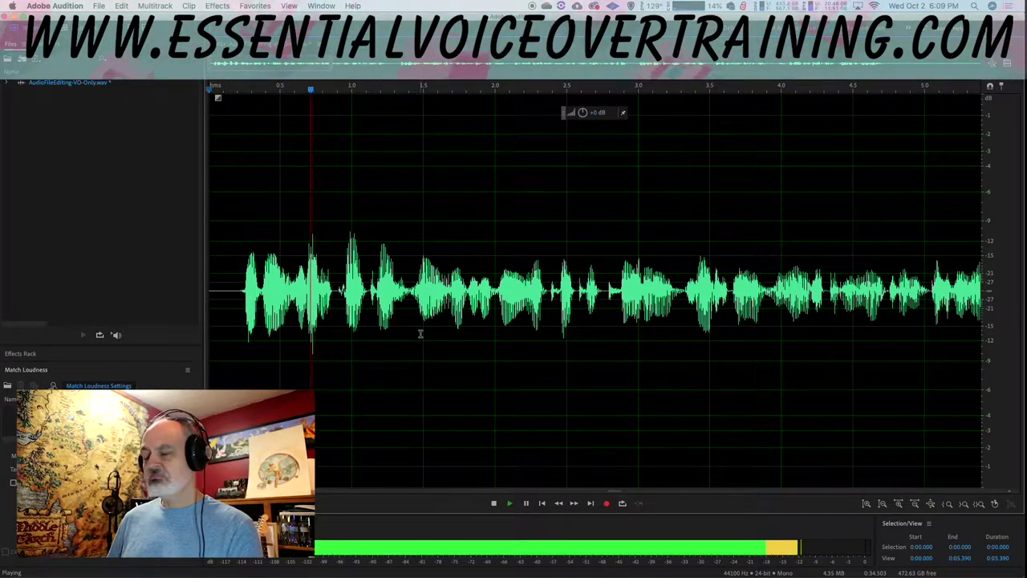
{"action": "key", "text": "space"}
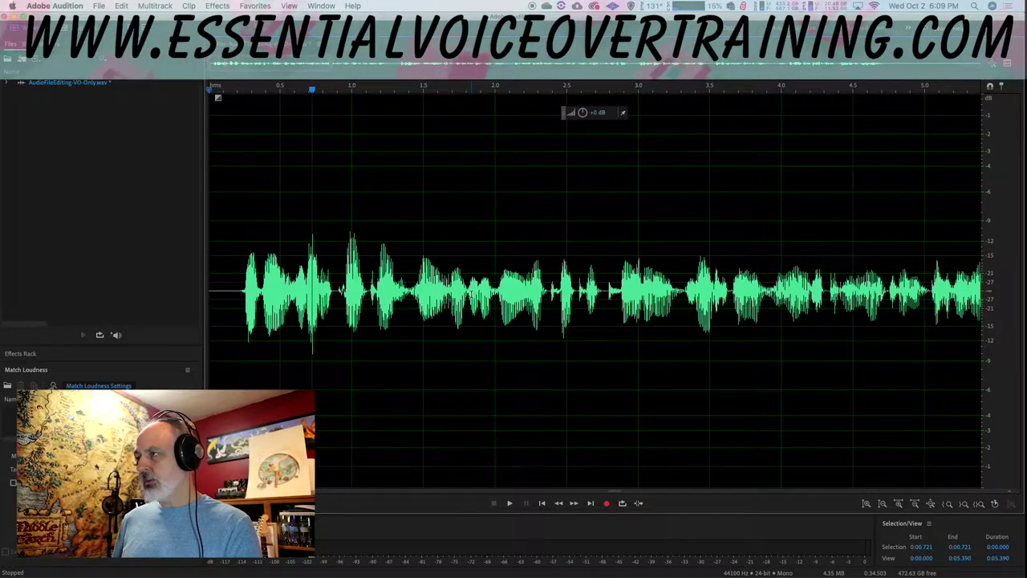
- Silence everything after the final word, from 0:30.325 to the end of the file, including the trailing breath
{"action": "key", "text": "End"}
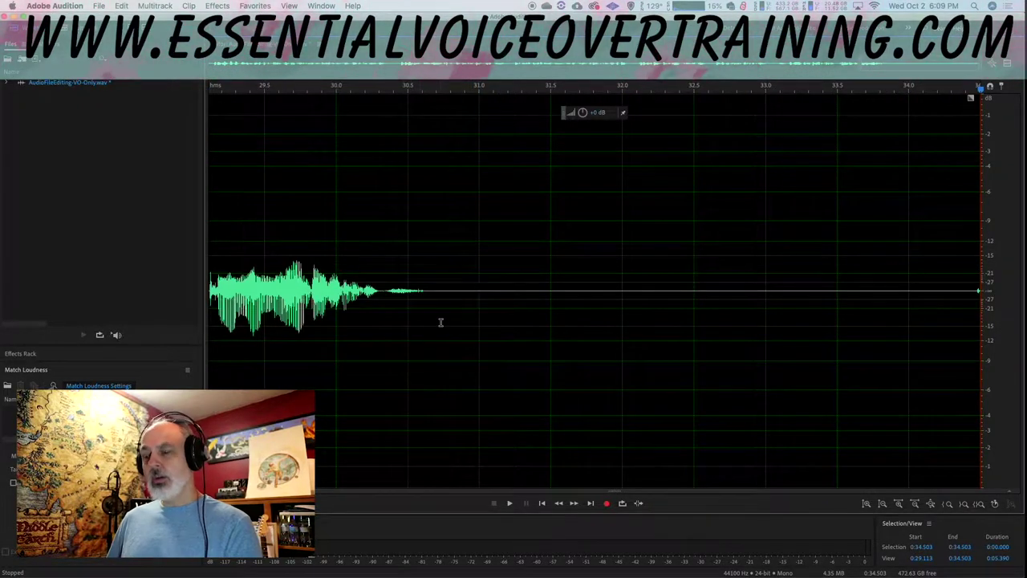
{"action": "scroll", "coordinate": [519, 325], "scroll_direction": "down", "scroll_amount": 5}
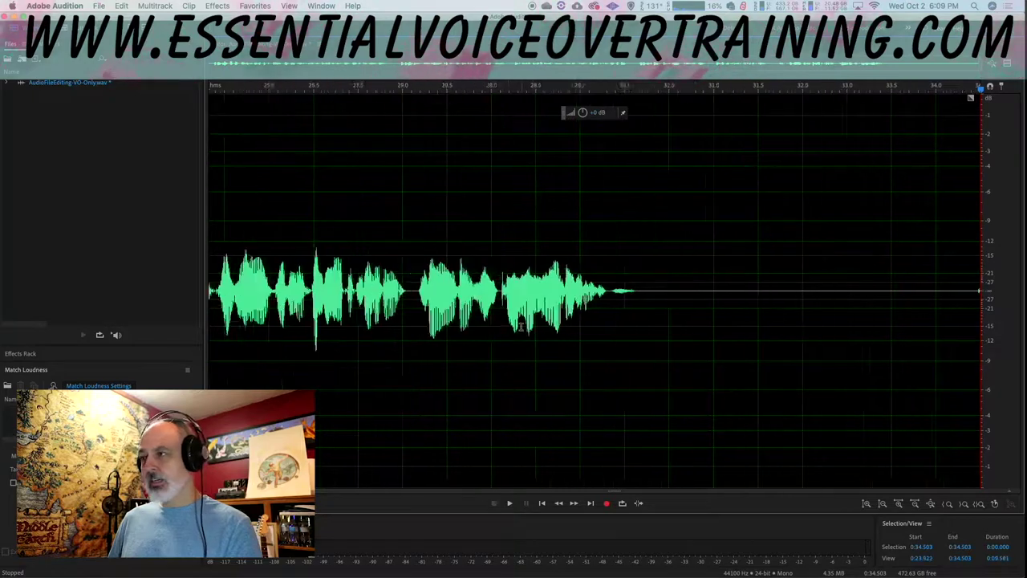
{"action": "scroll", "coordinate": [514, 326], "scroll_direction": "down", "scroll_amount": 2}
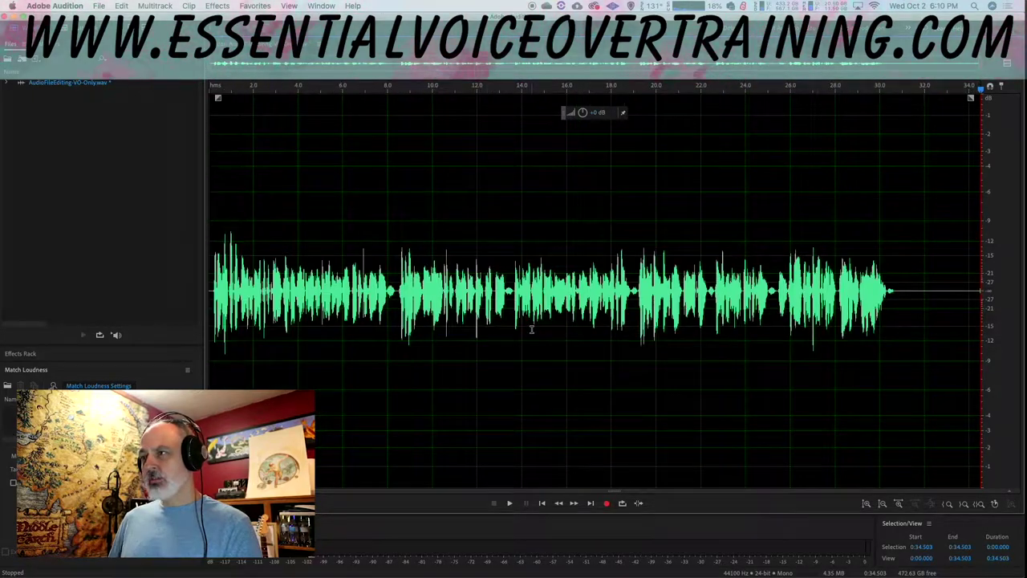
{"action": "scroll", "coordinate": [533, 328], "scroll_direction": "up", "scroll_amount": 2}
{"action": "scroll", "coordinate": [538, 335], "scroll_direction": "down", "scroll_amount": 2}
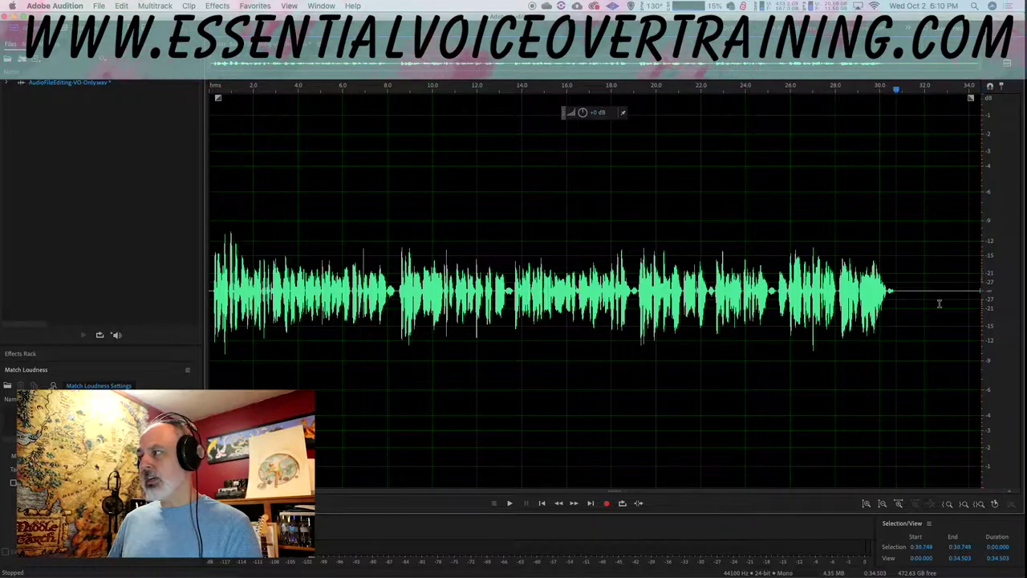
{"action": "scroll", "coordinate": [907, 351], "scroll_direction": "up", "scroll_amount": 4}
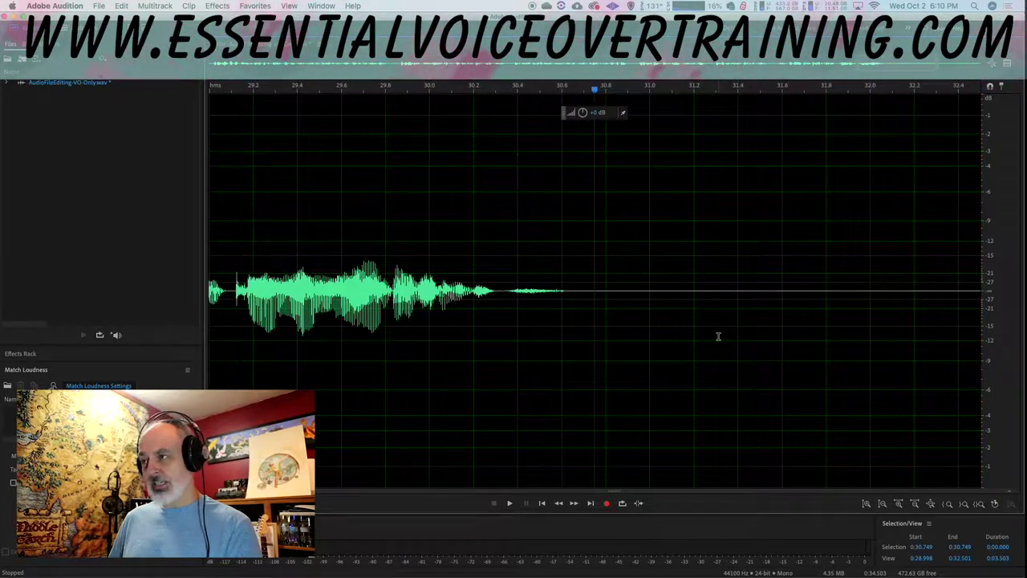
{"action": "scroll", "coordinate": [713, 319], "scroll_direction": "down", "scroll_amount": 3}
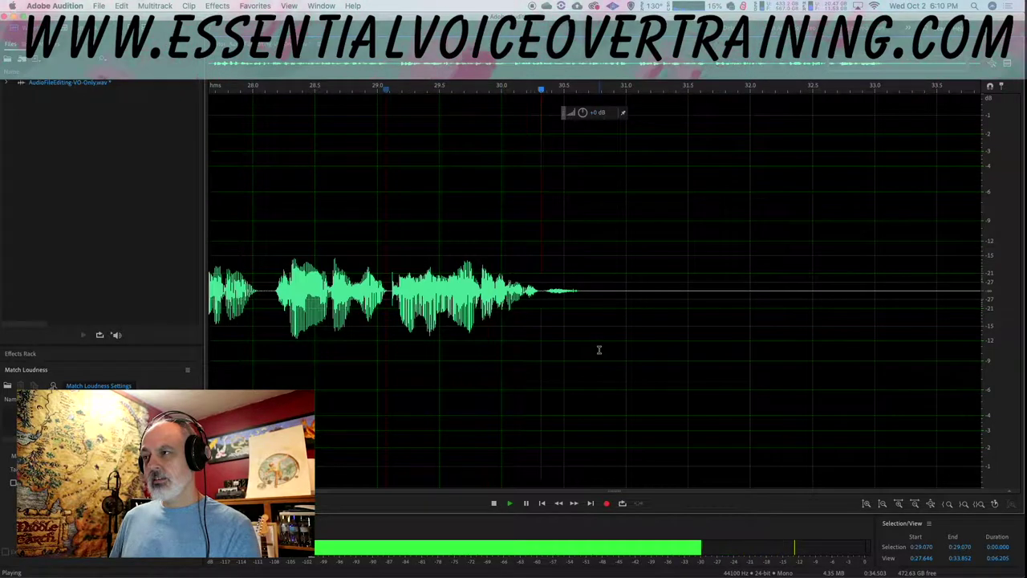
{"action": "left_click", "coordinate": [564, 295]}
{"action": "left_click_drag", "start_coordinate": [543, 295], "coordinate": [1020, 286]}
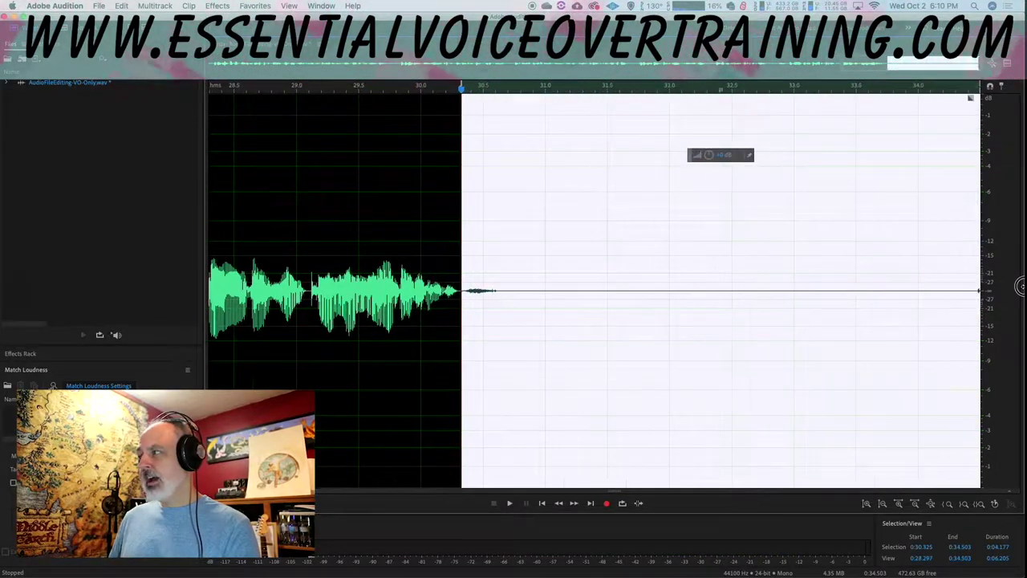
{"action": "right_click", "coordinate": [559, 327]}
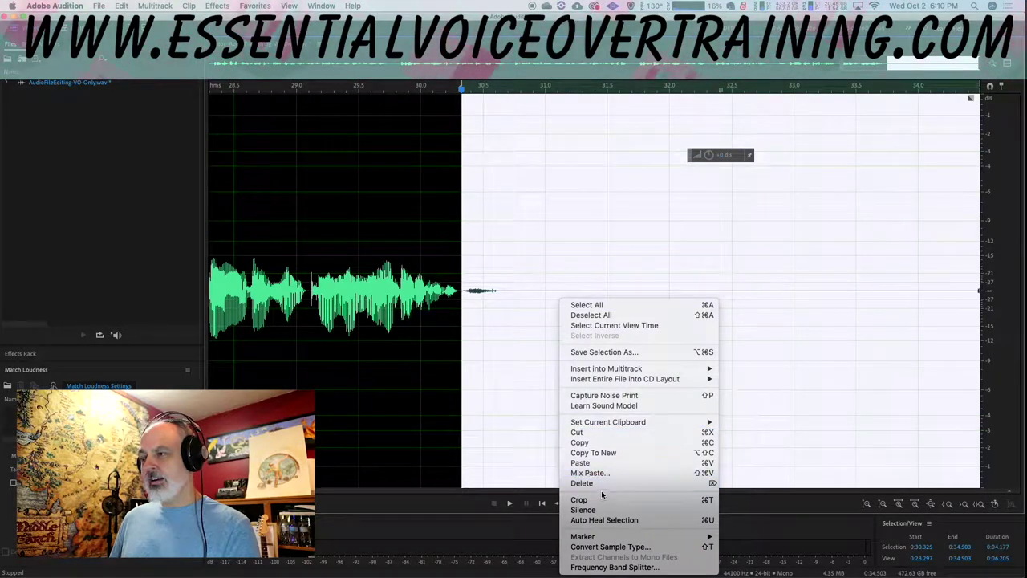
{"action": "left_click", "coordinate": [583, 509]}
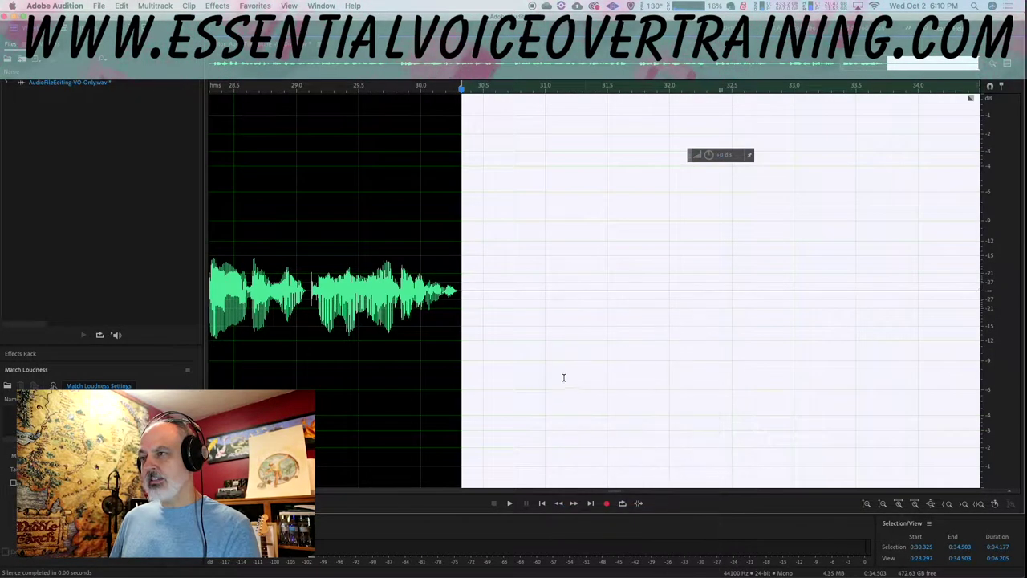
- Delete the silent tail from 0:30.749 to the end, keeping about 0.4 seconds of silence after the final word
{"action": "left_click_drag", "start_coordinate": [457, 326], "coordinate": [511, 329]}
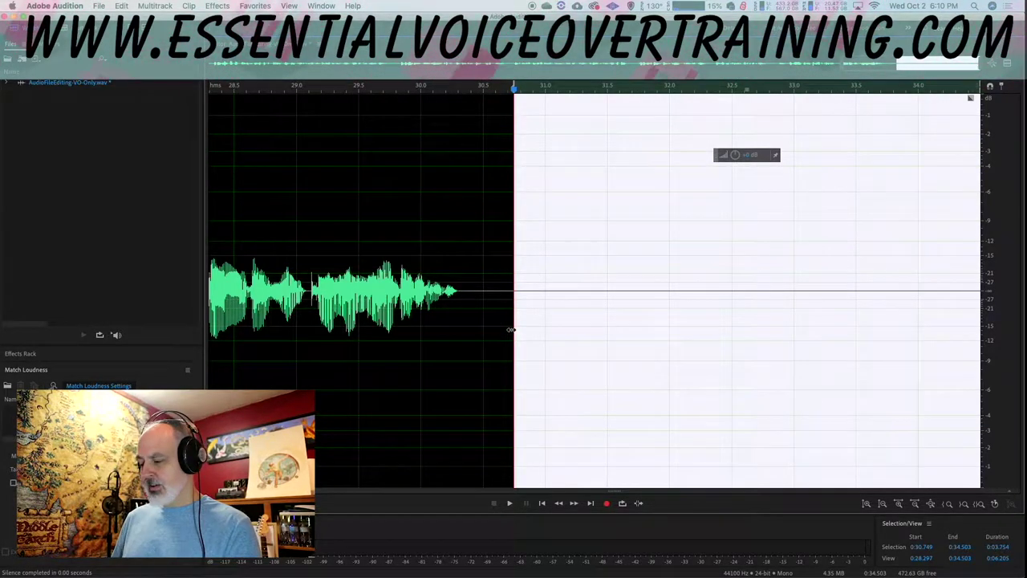
{"action": "key", "text": "Delete"}
{"action": "key", "text": "backslash"}
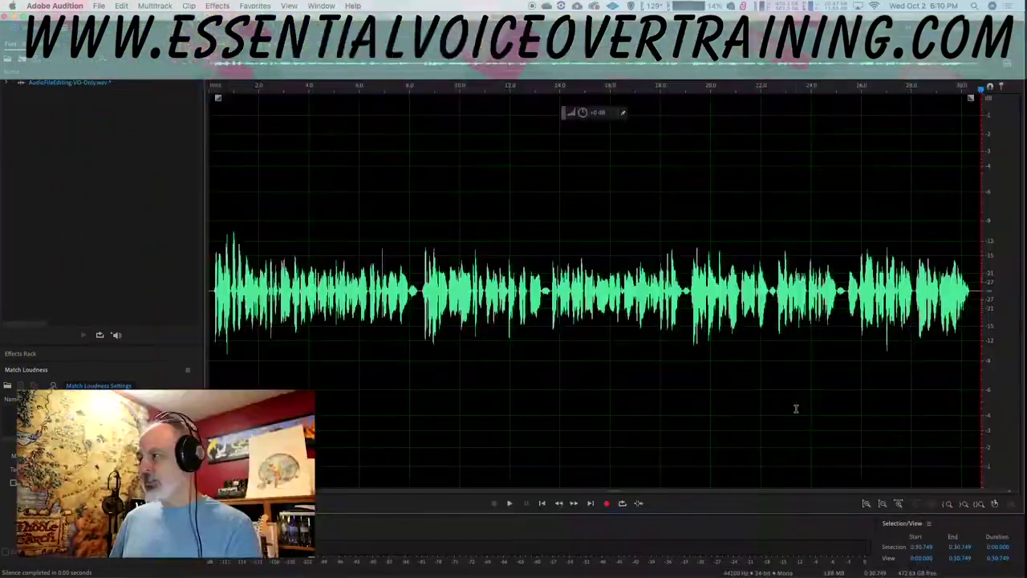
- Select 0:30.502 to 0:30.700 in the silence after the final word and paste the copied silence over it
{"action": "left_click", "coordinate": [796, 409]}
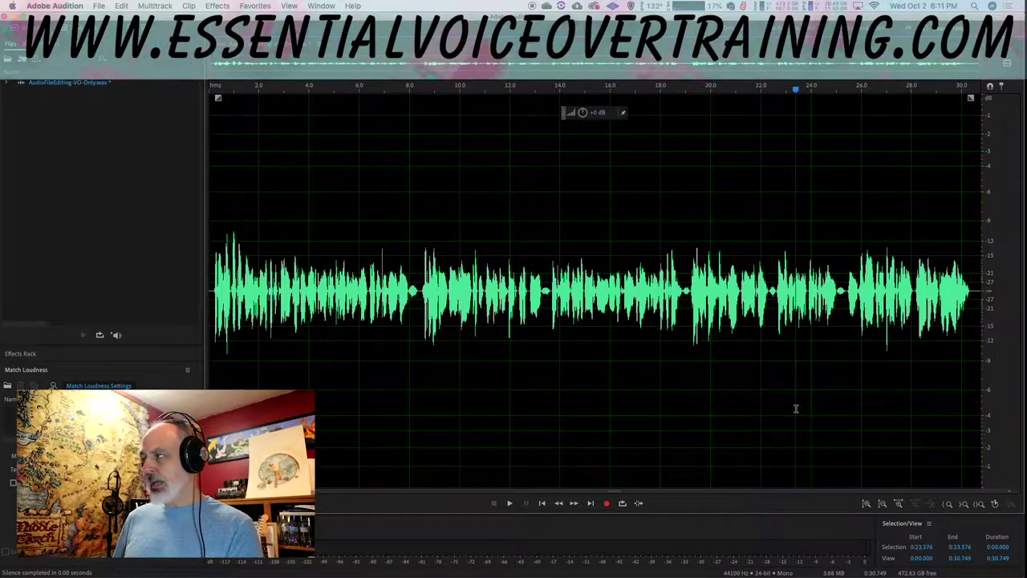
{"action": "scroll", "coordinate": [874, 380], "scroll_direction": "up", "scroll_amount": 8}
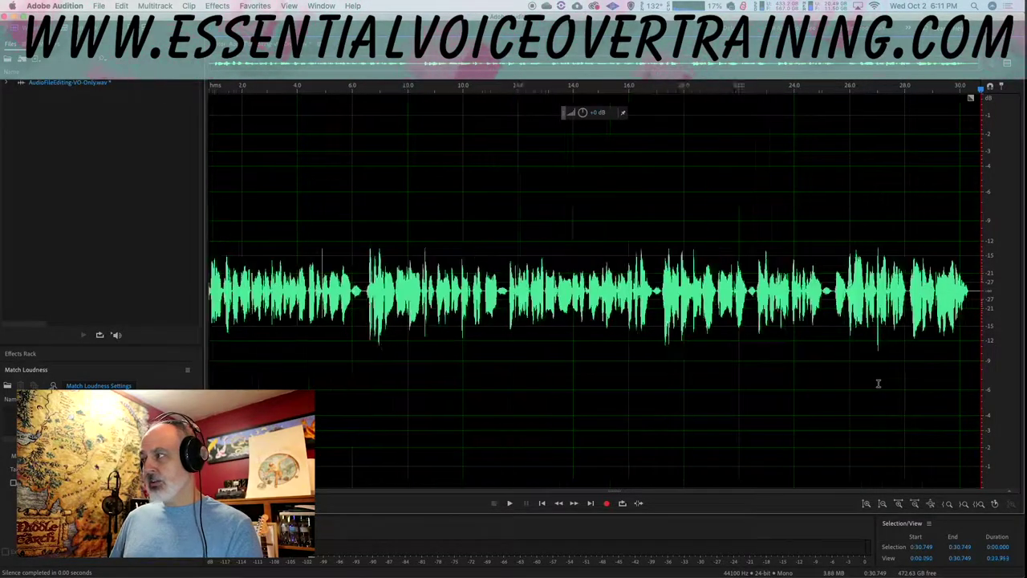
{"action": "left_click_drag", "start_coordinate": [939, 303], "coordinate": [767, 326]}
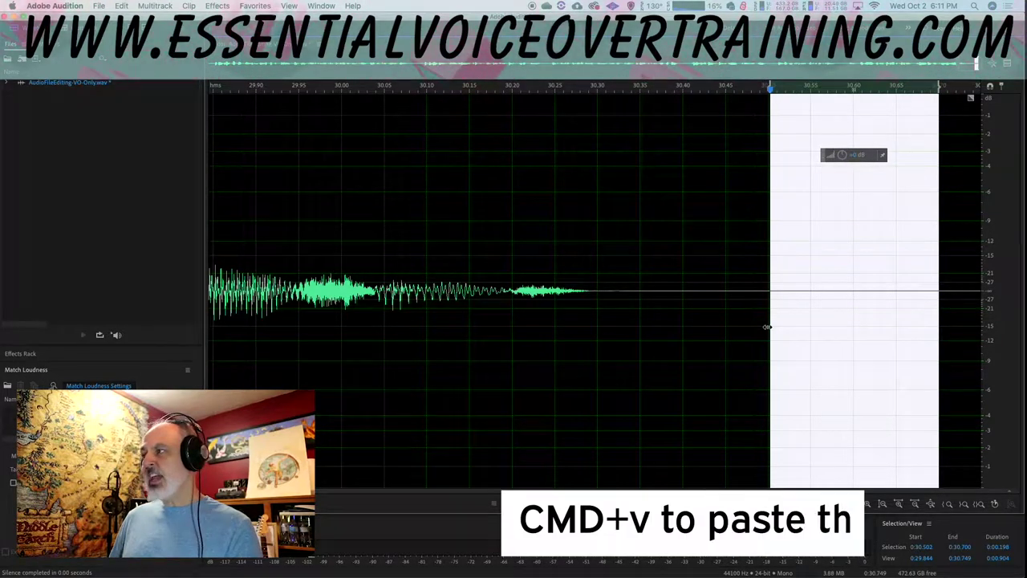
{"action": "key", "text": "super+v"}
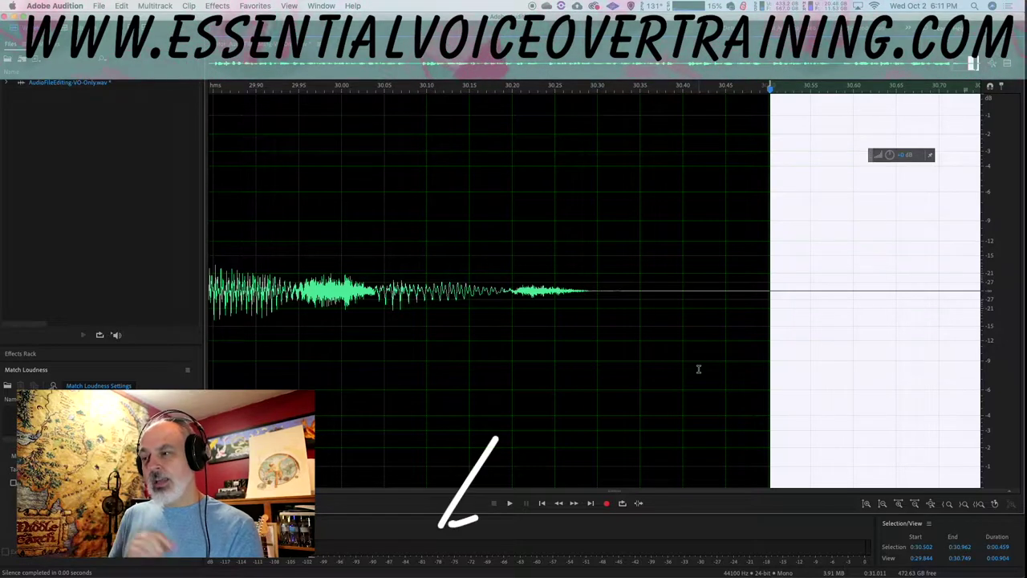
- Remove the pasted silence at the end of the file and display the whole waveform
{"action": "key", "text": "space"}
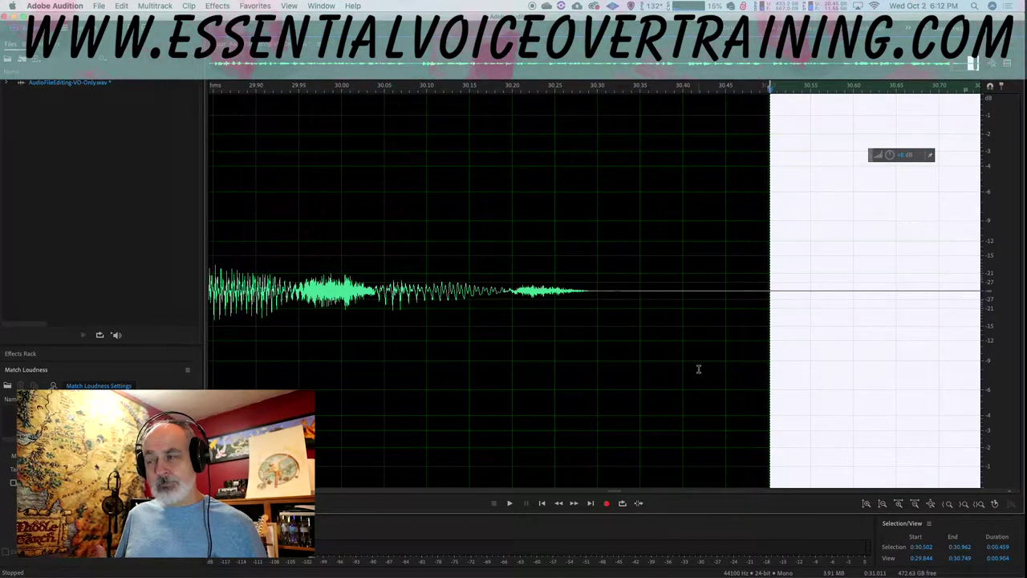
{"action": "key", "text": "super+shift+a"}
{"action": "key", "text": "backslash"}
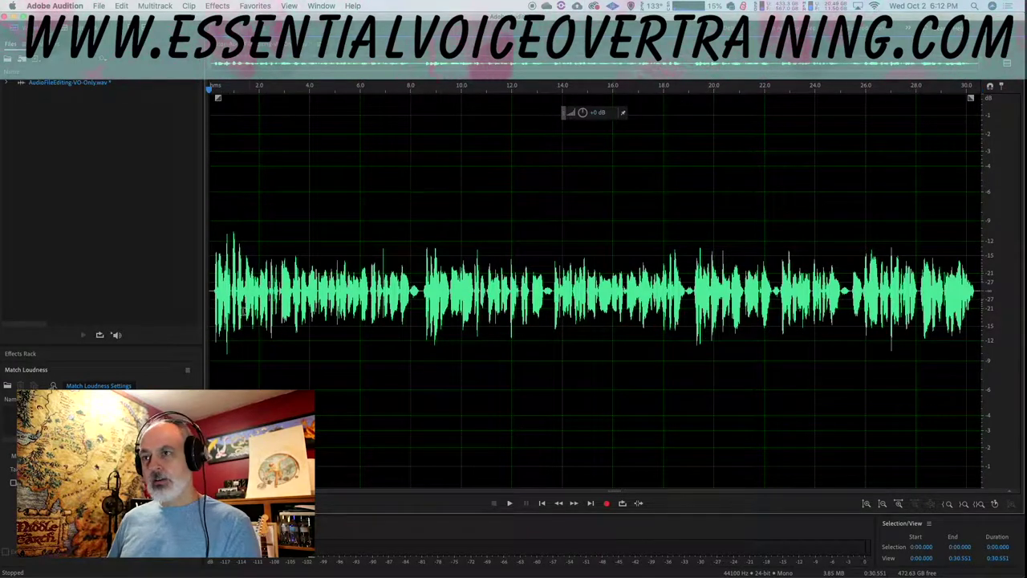
- Play the recording from the start through the first breath between phrases and examine that breath at about 8 seconds
{"action": "key", "text": "space"}
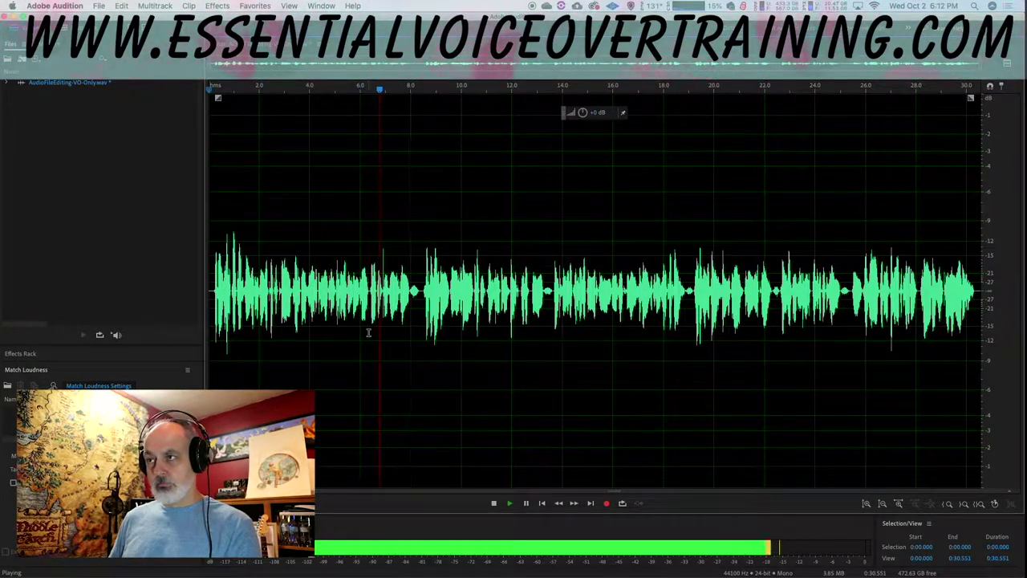
{"action": "key", "text": "space"}
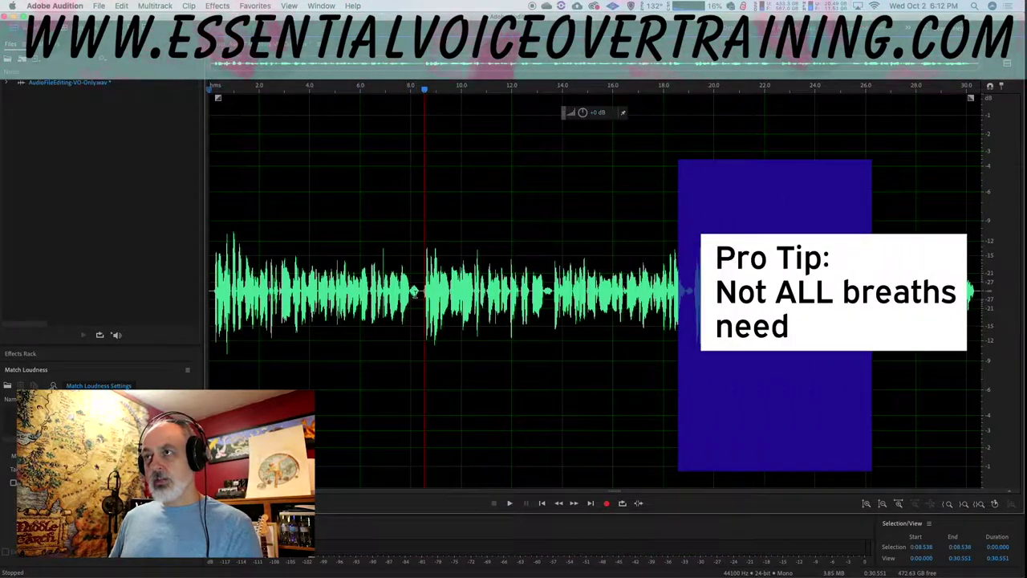
{"action": "scroll", "coordinate": [450, 265], "scroll_direction": "up", "scroll_amount": 4}
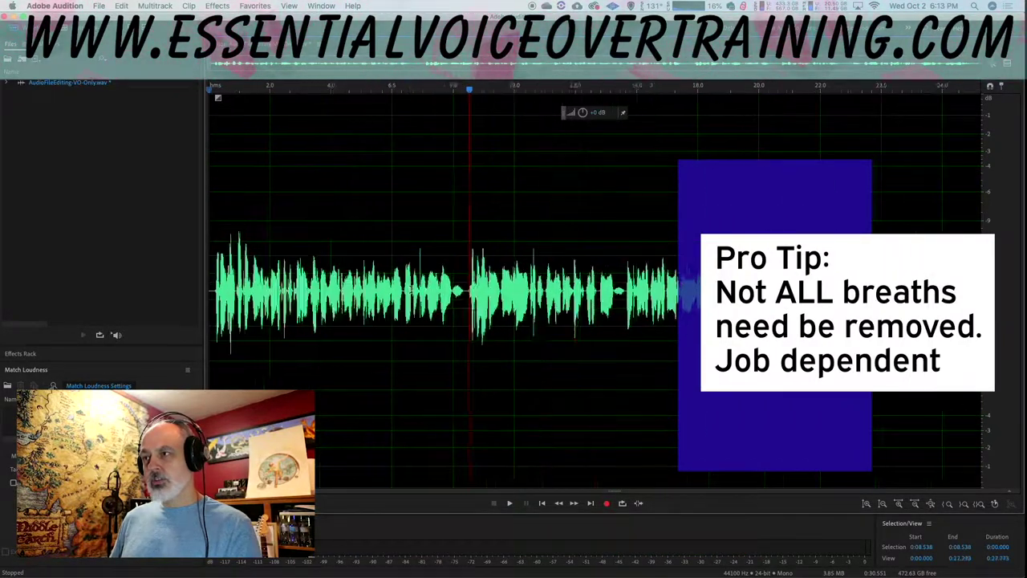
{"action": "scroll", "coordinate": [552, 327], "scroll_direction": "up", "scroll_amount": 3}
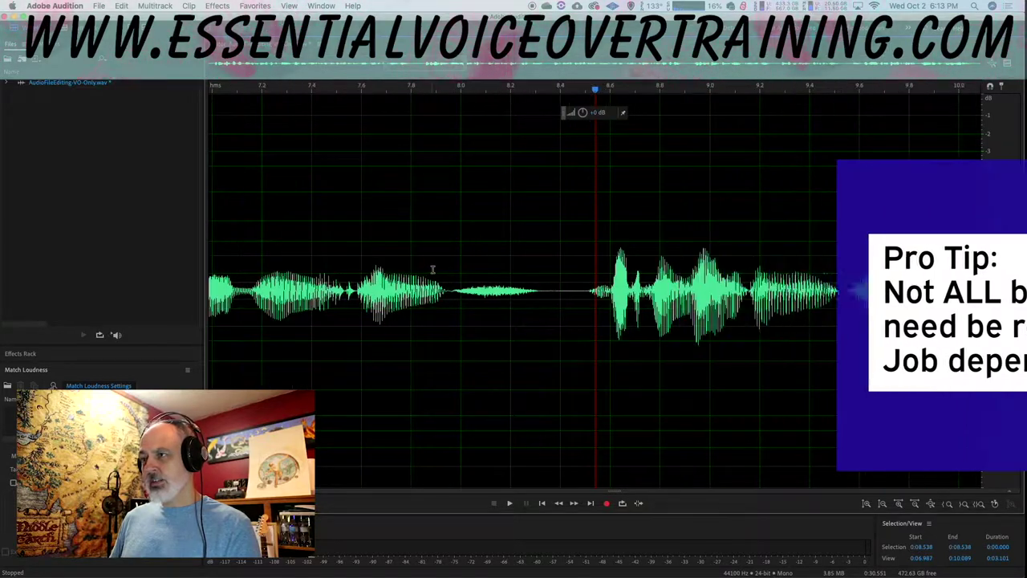
- Listen to the breath between phrases, select it from 0:07.954 to 0:08.513 and paste the copied silence over it
{"action": "left_click", "coordinate": [234, 181]}
{"action": "key", "text": "space"}
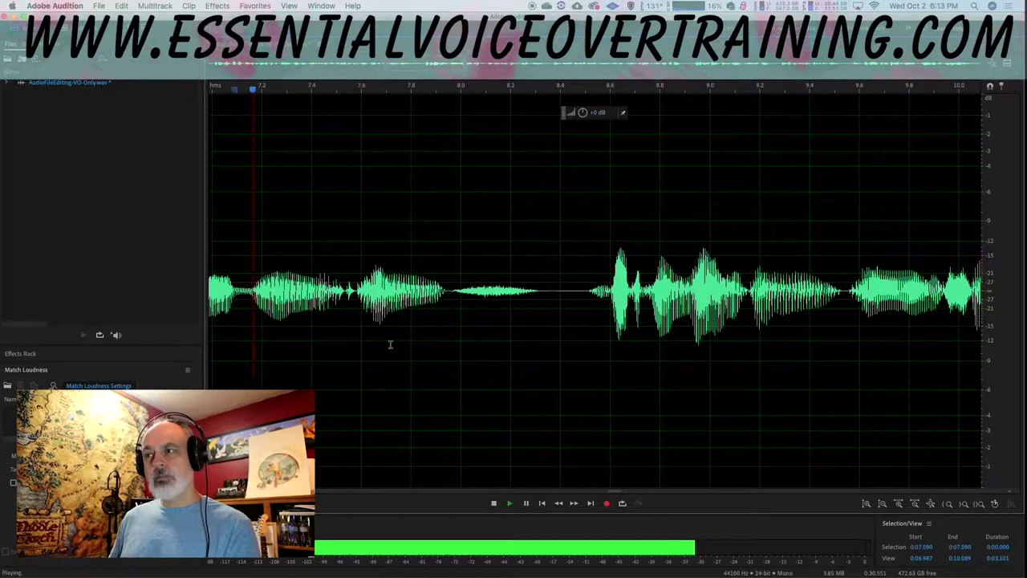
{"action": "key", "text": "space"}
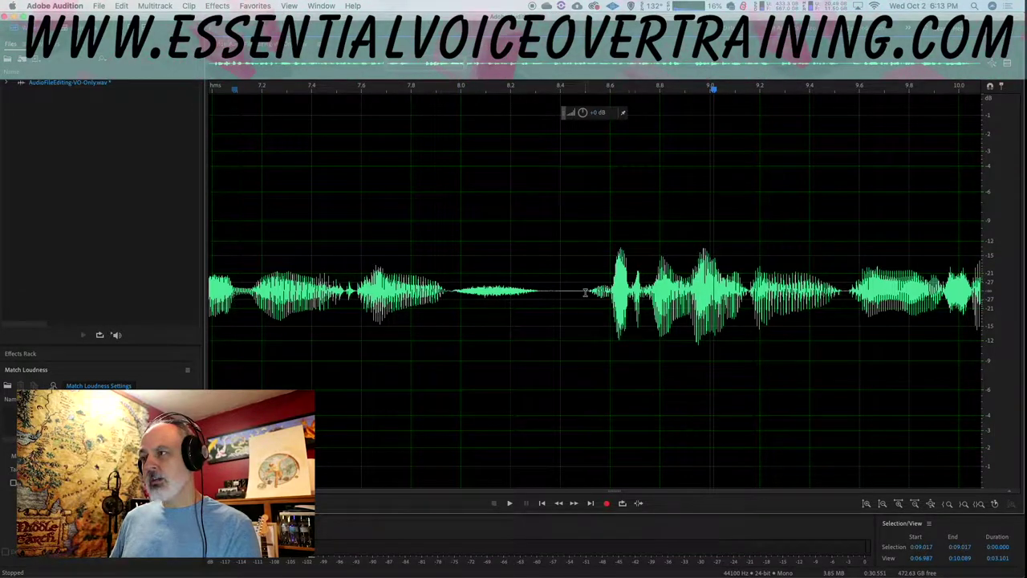
{"action": "left_click_drag", "start_coordinate": [588, 291], "coordinate": [450, 317]}
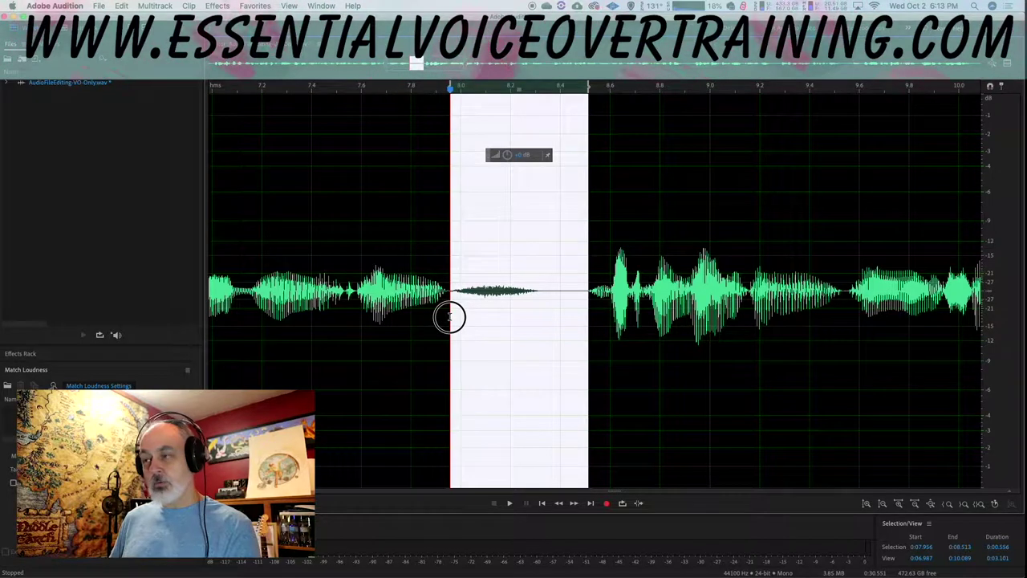
{"action": "left_click", "coordinate": [396, 312]}
{"action": "left_click_drag", "start_coordinate": [450, 295], "coordinate": [588, 300]}
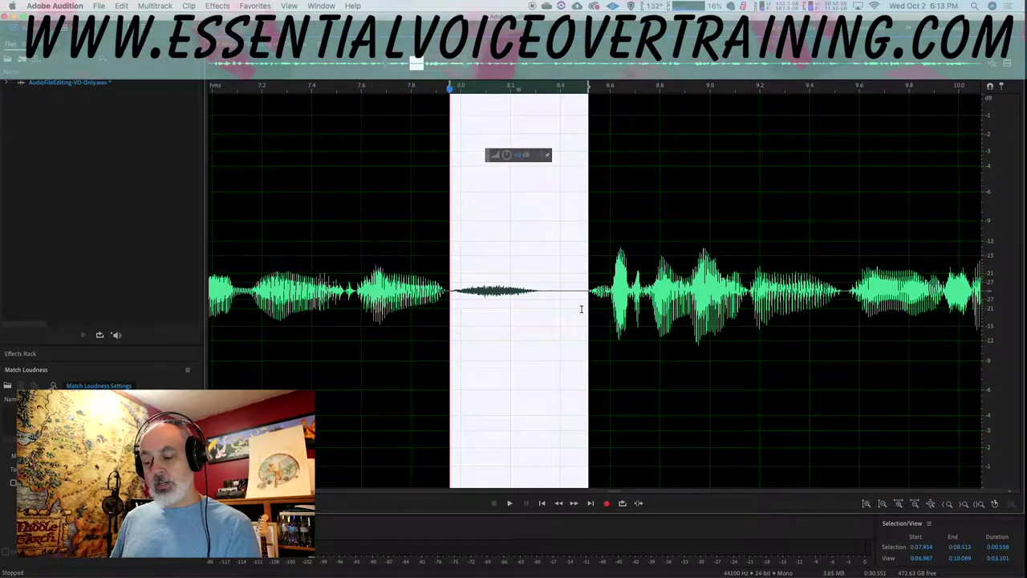
{"action": "key", "text": "super+v"}
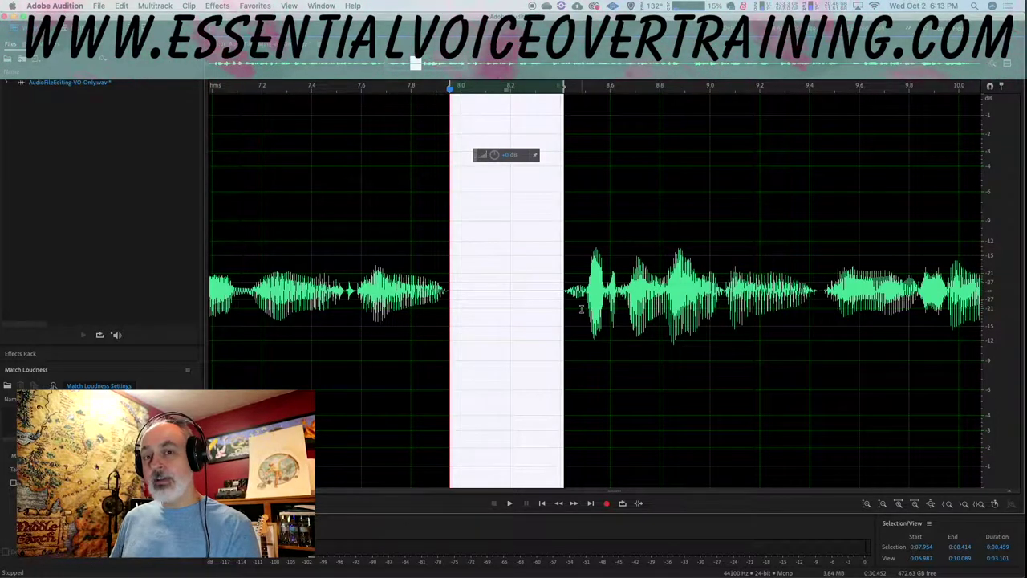
- Play back the silenced pause and shorten it by deleting about 0.32 seconds of silence just before the next phrase
{"action": "scroll", "coordinate": [581, 309], "scroll_direction": "down", "scroll_amount": 4}
{"action": "left_click", "coordinate": [400, 216]}
{"action": "key", "text": "space"}
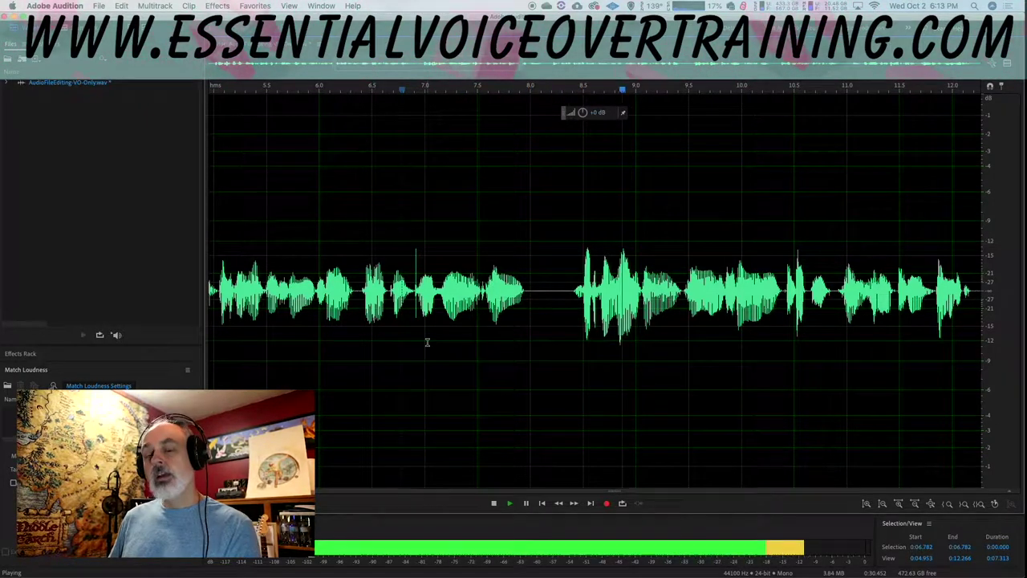
{"action": "key", "text": "space"}
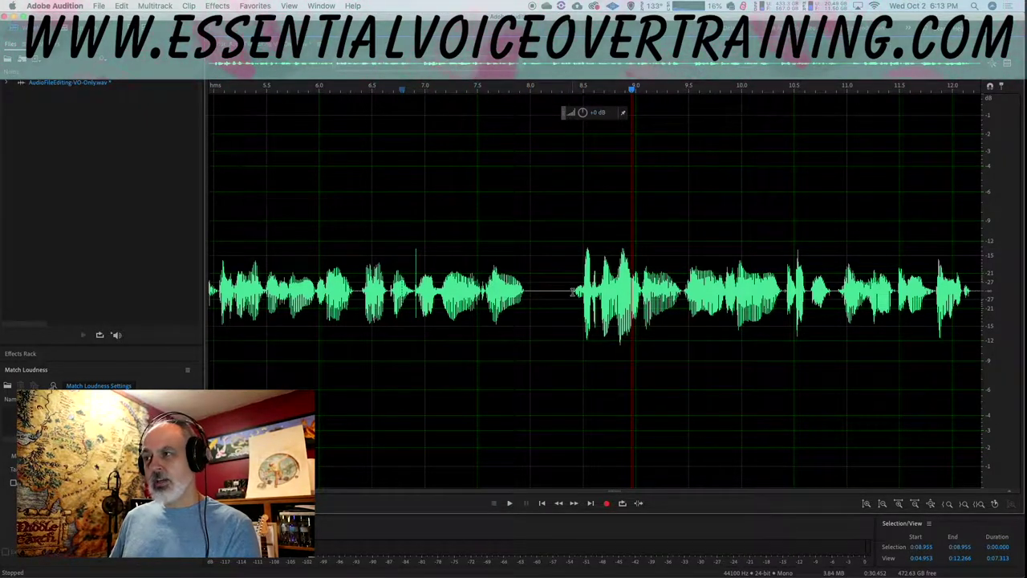
{"action": "left_click_drag", "start_coordinate": [572, 293], "coordinate": [541, 294]}
{"action": "key", "text": "Delete"}
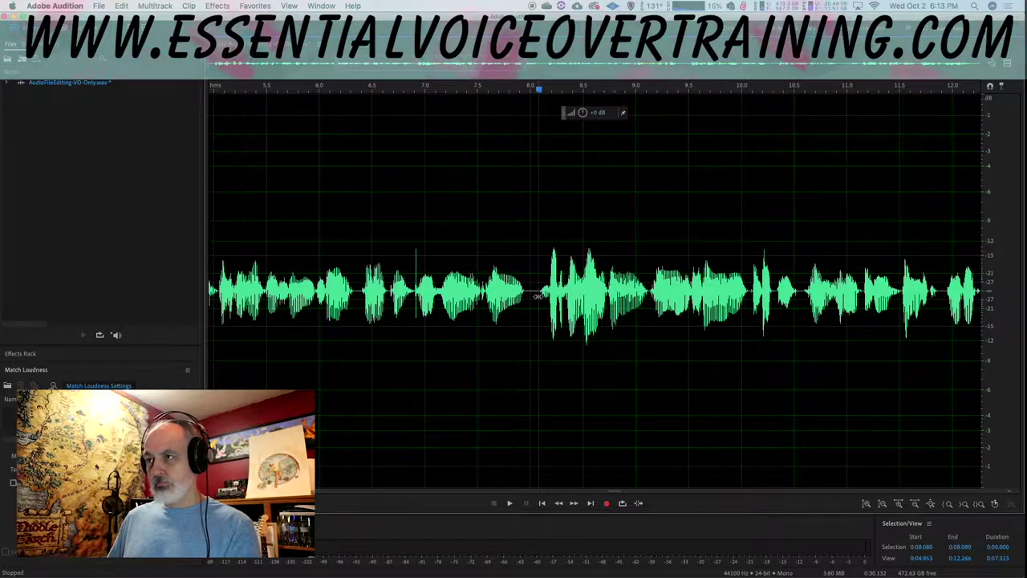
- Play through the shortened pause to the next breath near 0:13 and delete that breath from 0:12.832 to 0:13.193
{"action": "left_click", "coordinate": [311, 239]}
{"action": "key", "text": "space"}
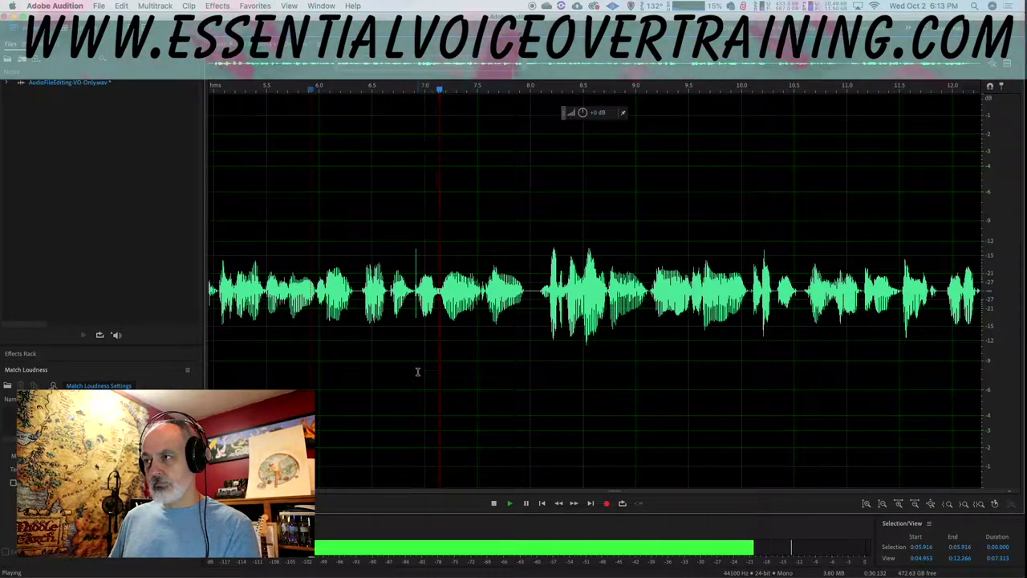
{"action": "scroll", "coordinate": [421, 372], "scroll_direction": "down", "scroll_amount": 2}
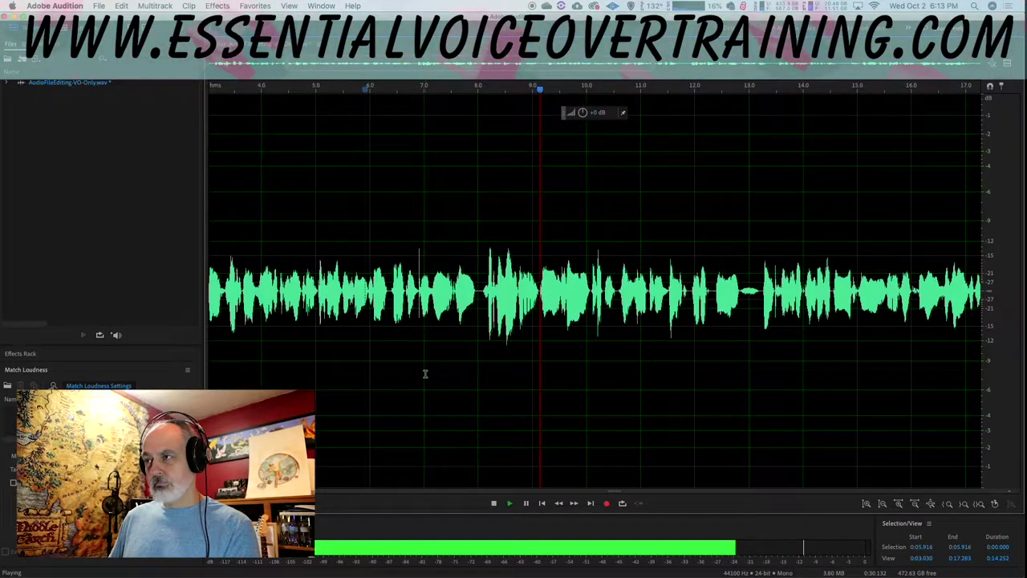
{"action": "key", "text": "space"}
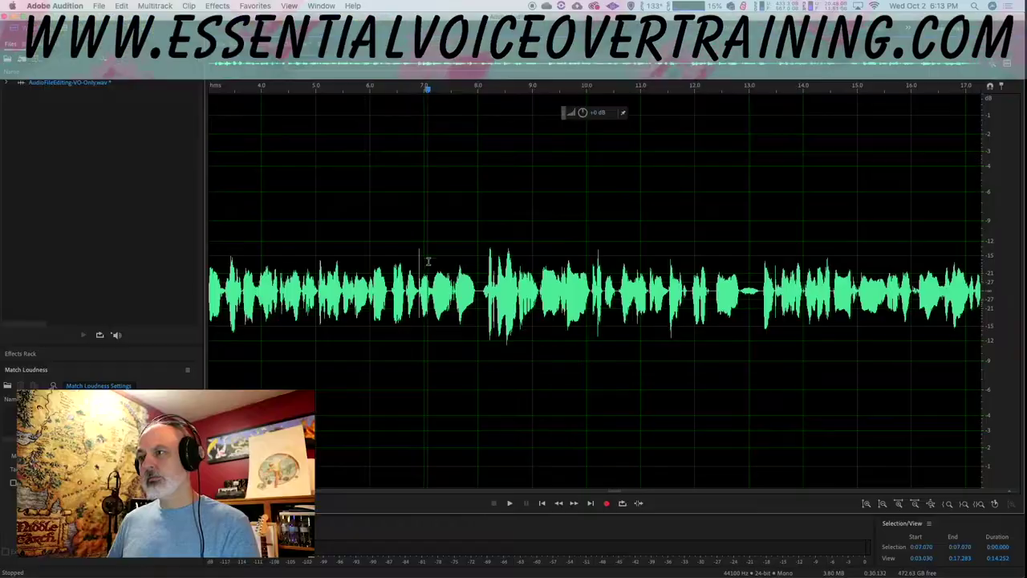
{"action": "key", "text": "space"}
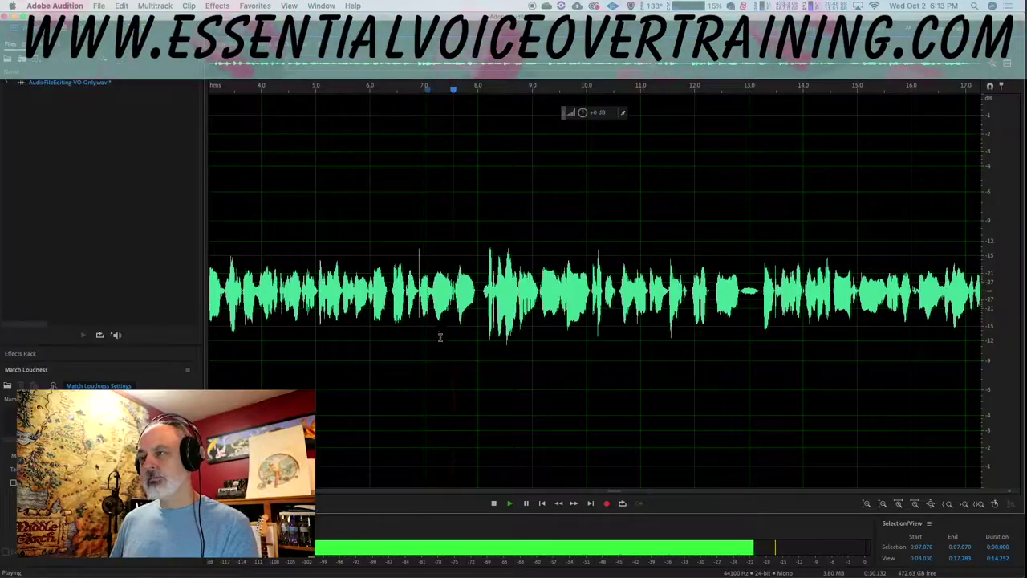
{"action": "scroll", "coordinate": [437, 342], "scroll_direction": "down", "scroll_amount": 3}
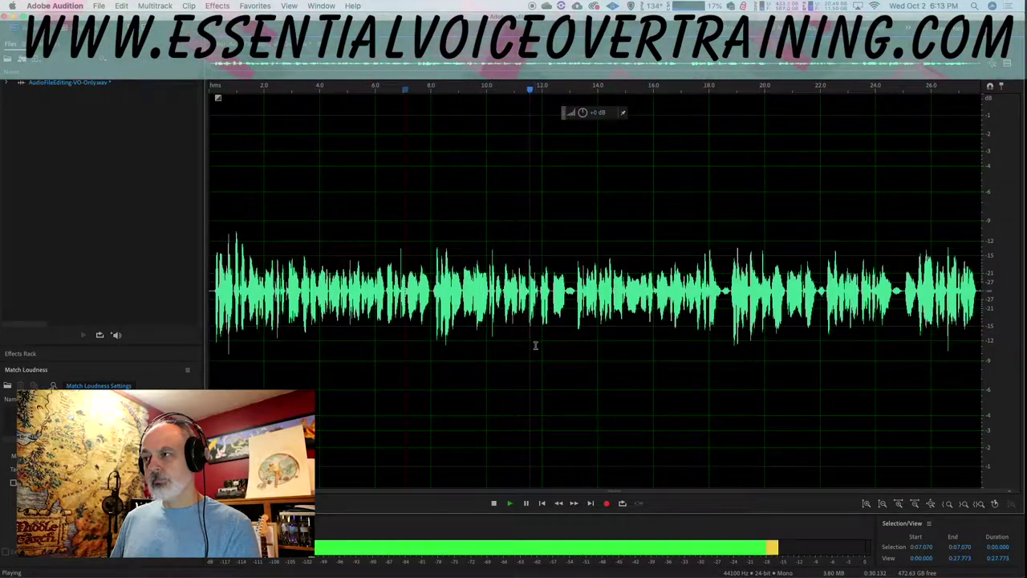
{"action": "scroll", "coordinate": [561, 329], "scroll_direction": "up", "scroll_amount": 5}
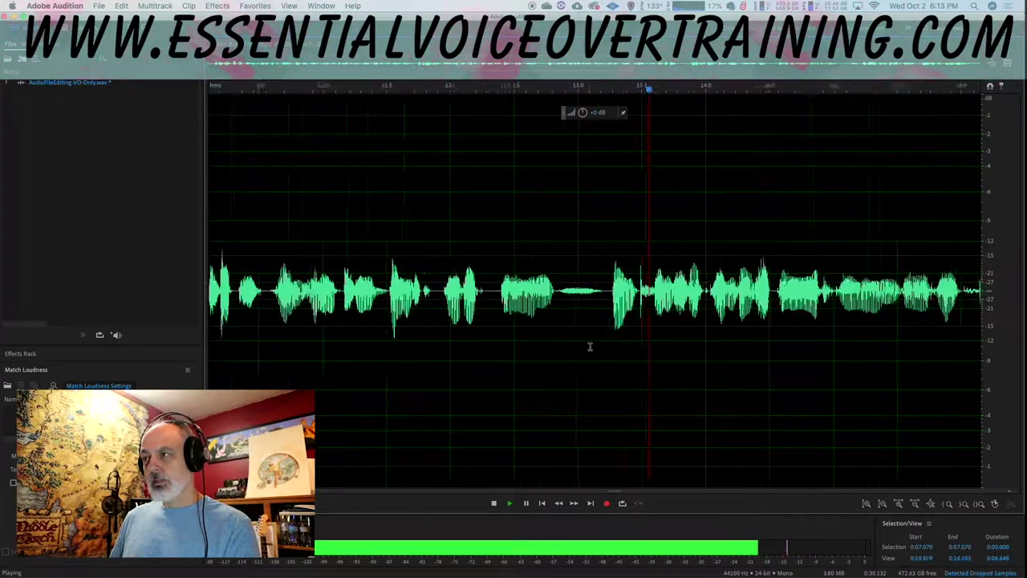
{"action": "key", "text": "space"}
{"action": "scroll", "coordinate": [510, 326], "scroll_direction": "up", "scroll_amount": 2}
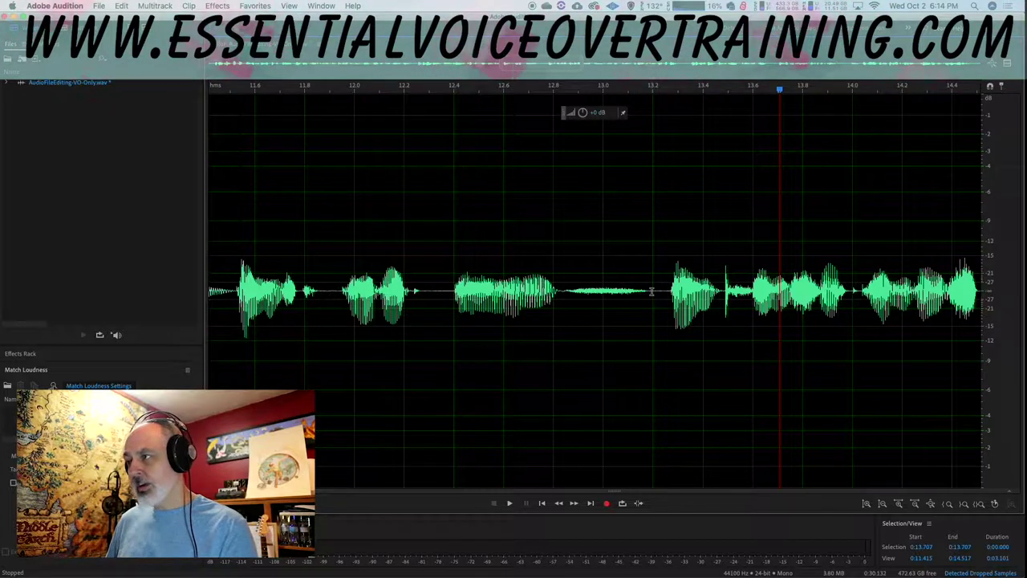
{"action": "left_click_drag", "start_coordinate": [648, 291], "coordinate": [562, 295]}
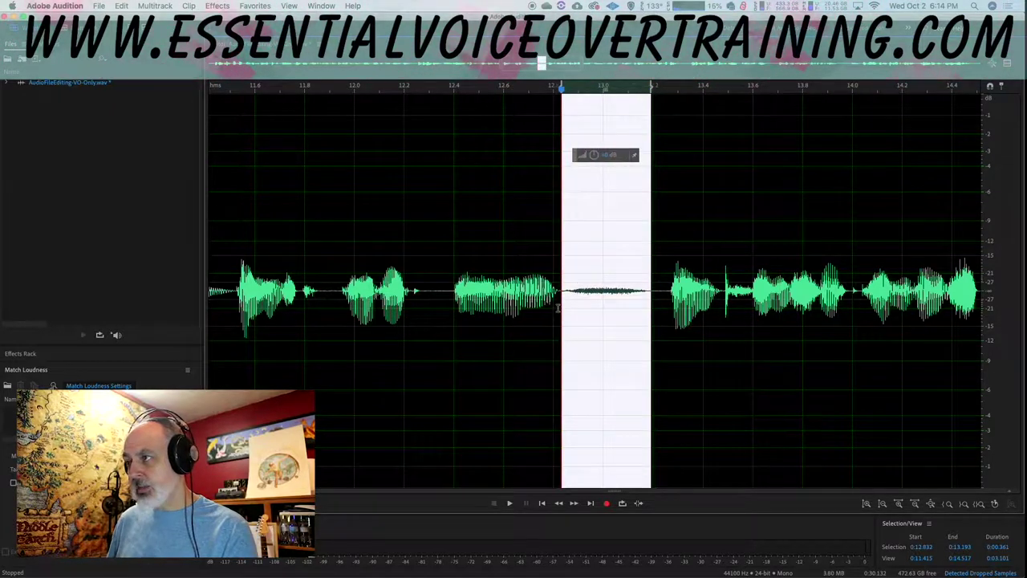
{"action": "key", "text": "Delete"}
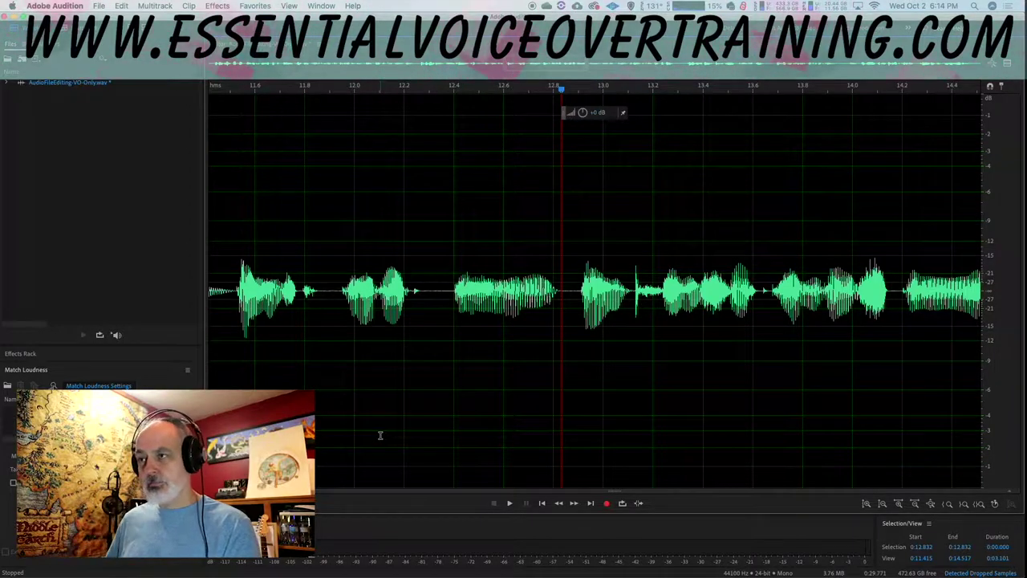
- Play back the phrases around the cut at 0:12.832 and examine whether the pause between them sounds natural
{"action": "left_click", "coordinate": [344, 183]}
{"action": "key", "text": "space"}
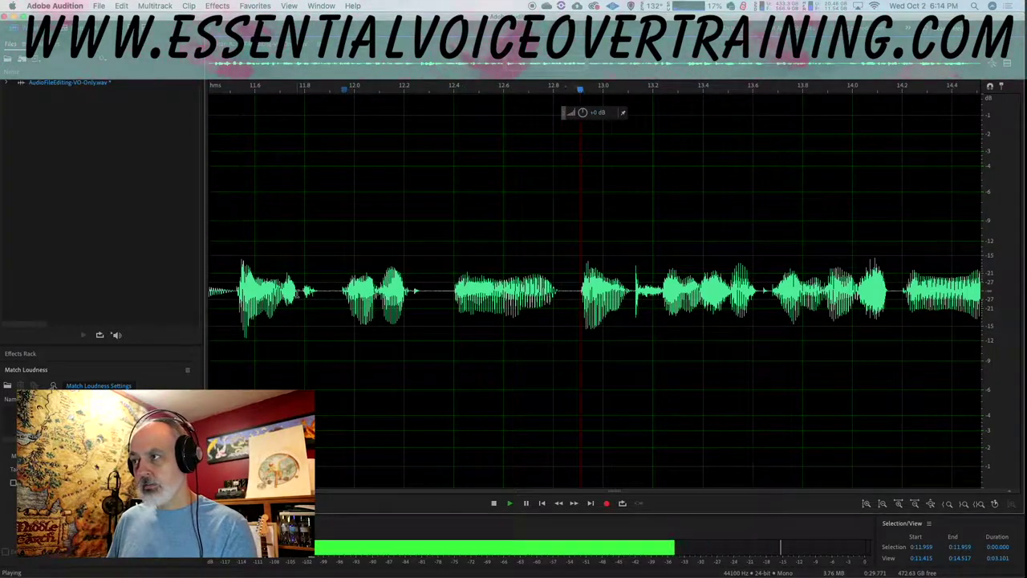
{"action": "key", "text": "space"}
{"action": "scroll", "coordinate": [539, 324], "scroll_direction": "down", "scroll_amount": 1}
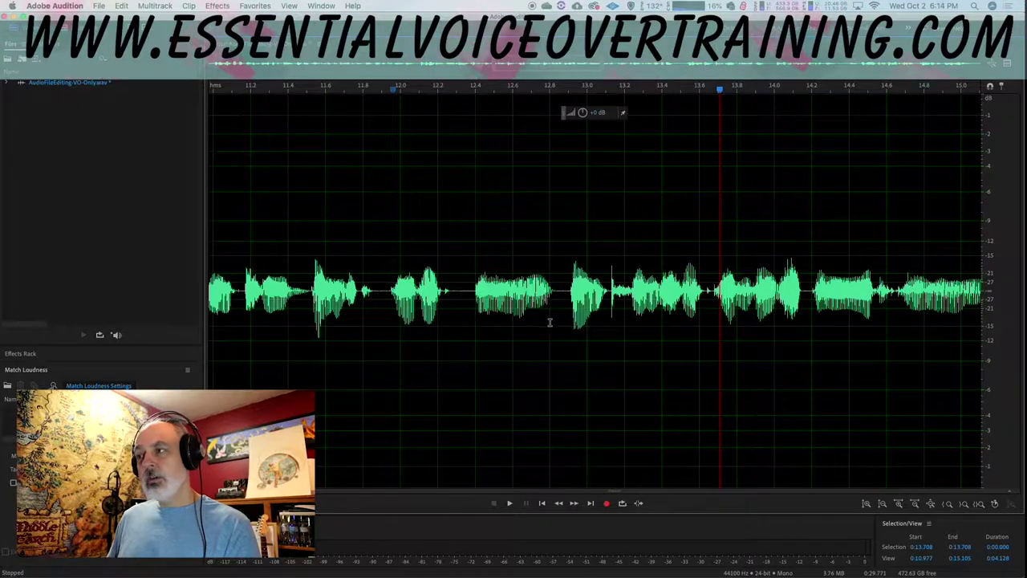
{"action": "scroll", "coordinate": [550, 323], "scroll_direction": "up", "scroll_amount": 2}
{"action": "left_click_drag", "start_coordinate": [401, 308], "coordinate": [650, 312]}
{"action": "key", "text": "space"}
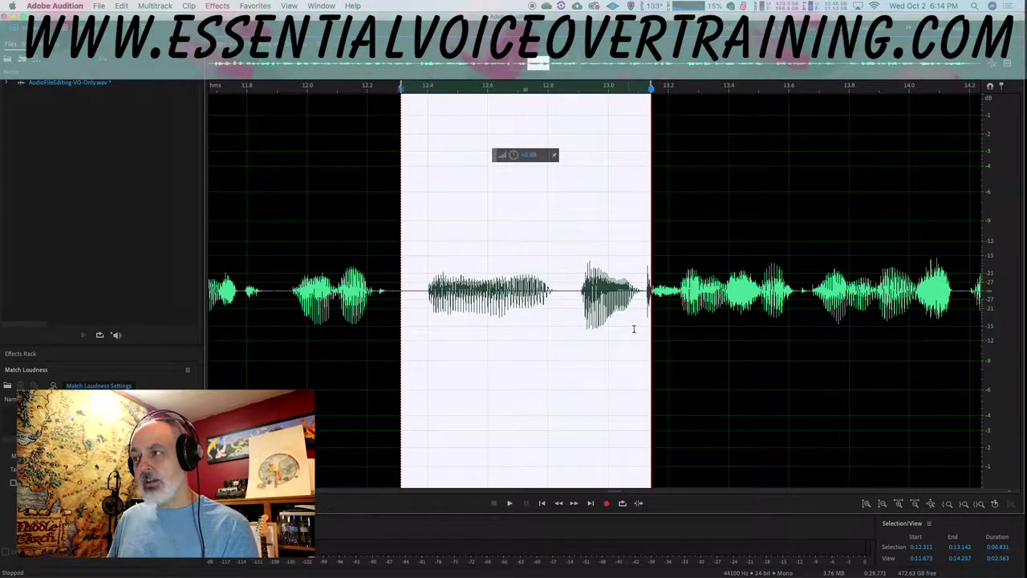
{"action": "left_click", "coordinate": [570, 312]}
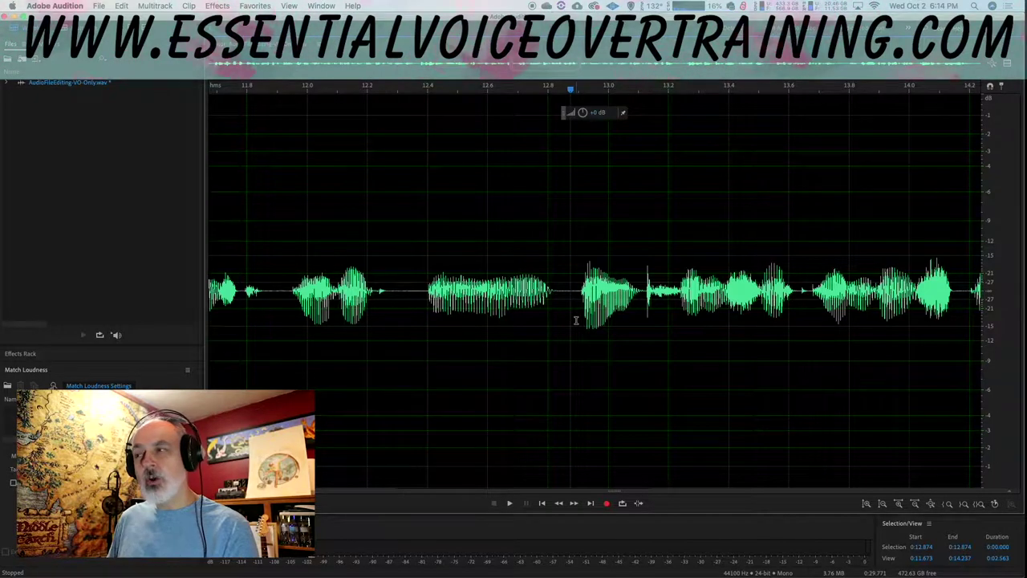
{"action": "left_click", "coordinate": [539, 307]}
{"action": "key", "text": "space"}
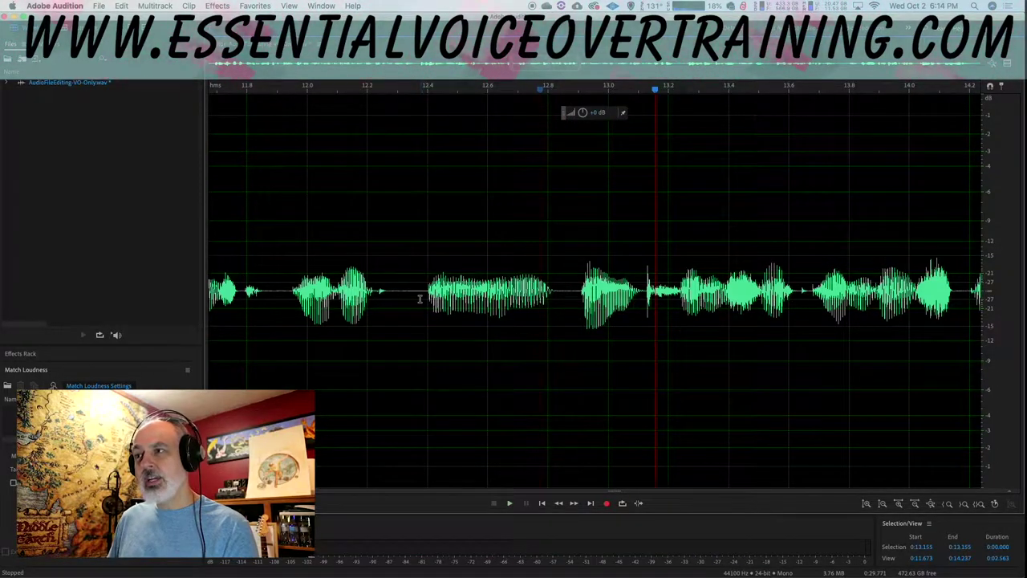
{"action": "left_click", "coordinate": [429, 329]}
{"action": "key", "text": "space"}
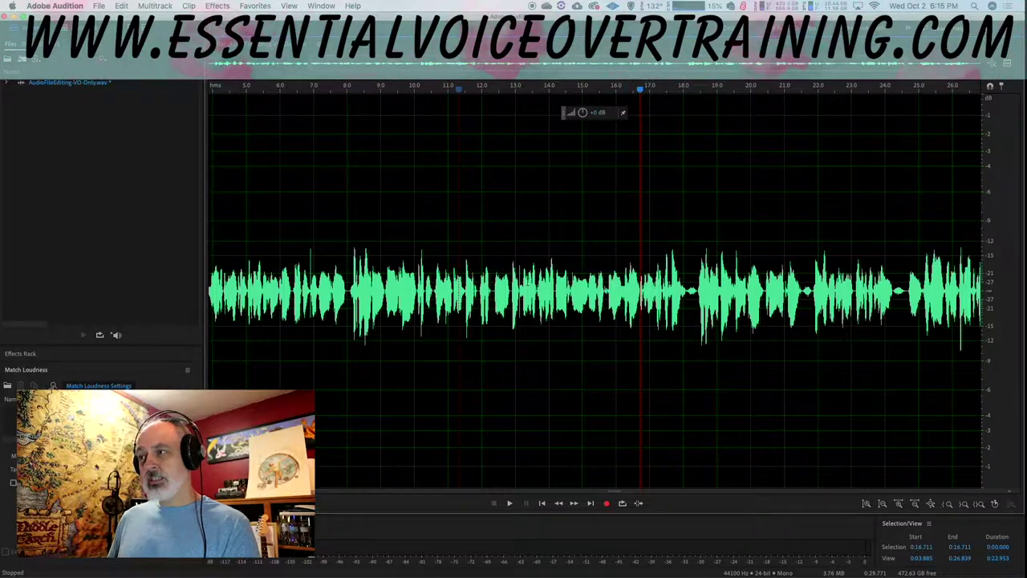
- Play the section from about 0:14 to 0:16 and examine the waveform for the mouth noise between words near 0:15.7
{"action": "left_click", "coordinate": [553, 349]}
{"action": "key", "text": "space"}
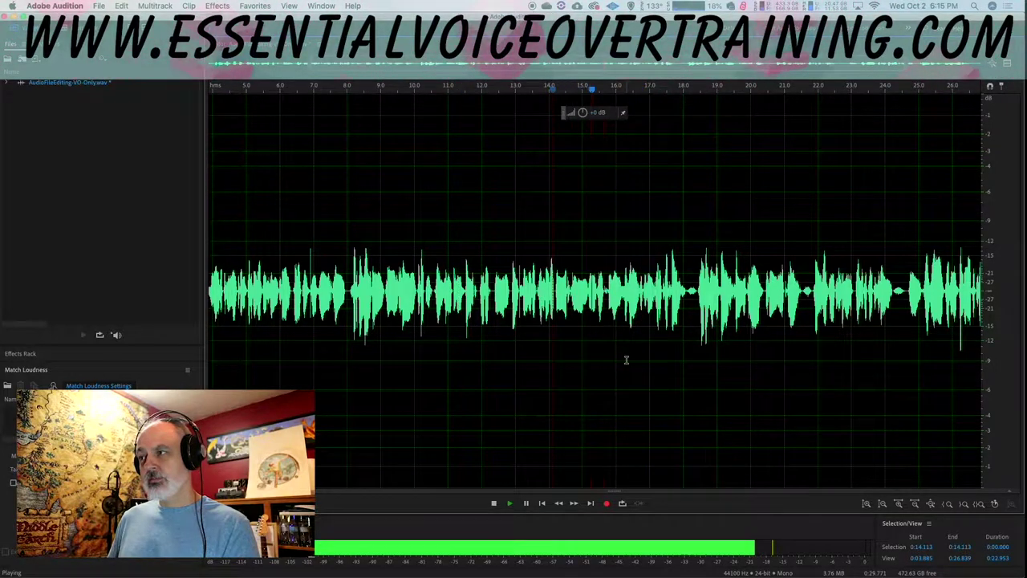
{"action": "key", "text": "space"}
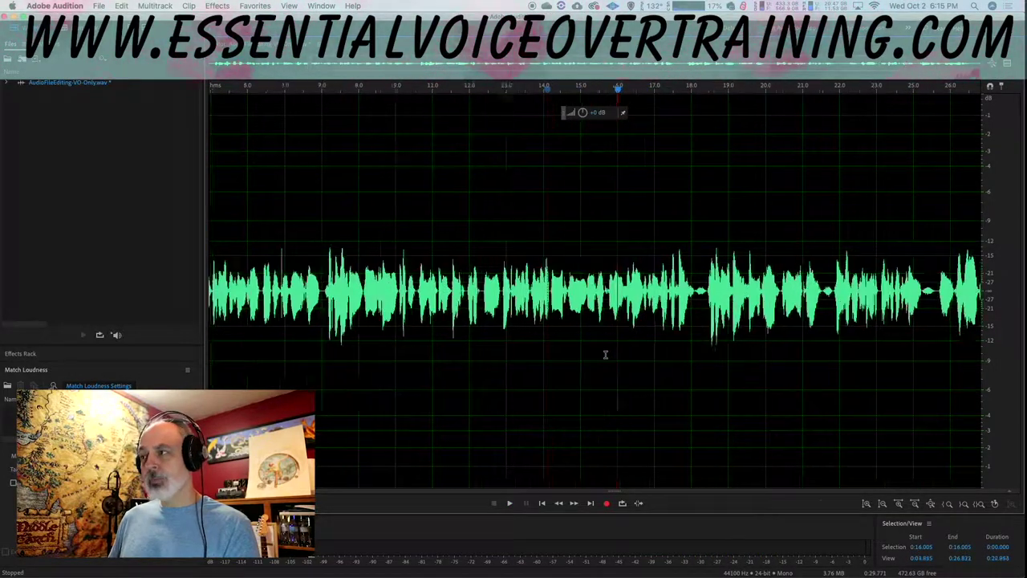
{"action": "scroll", "coordinate": [605, 354], "scroll_direction": "up", "scroll_amount": 10}
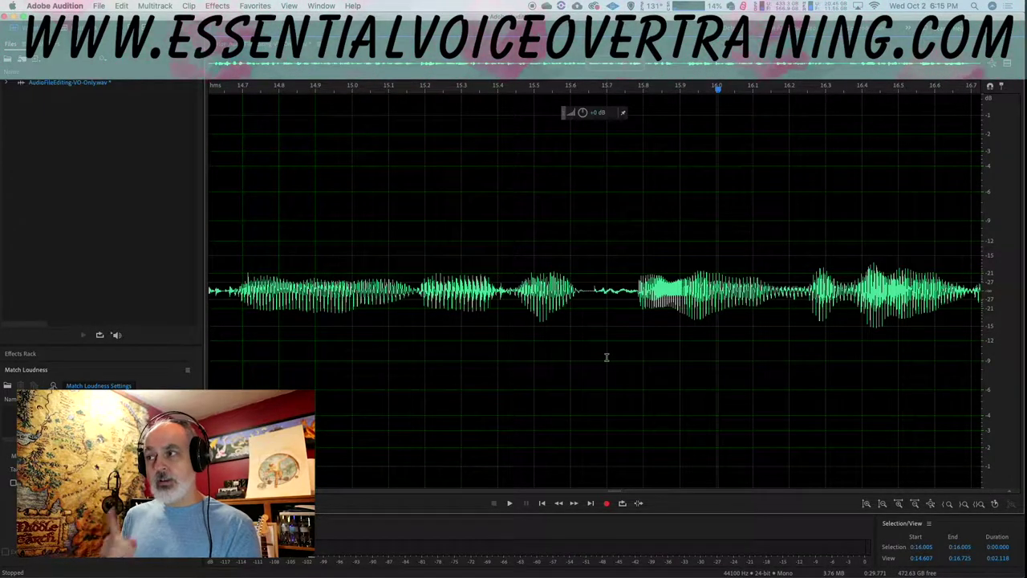
{"action": "scroll", "coordinate": [578, 351], "scroll_direction": "down", "scroll_amount": 4}
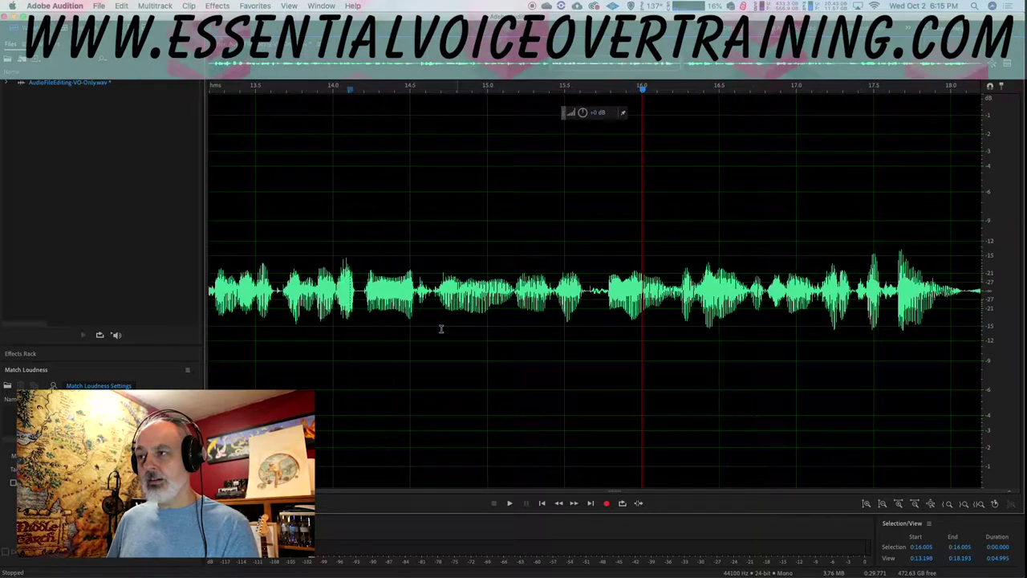
{"action": "left_click", "coordinate": [392, 325]}
{"action": "key", "text": "space"}
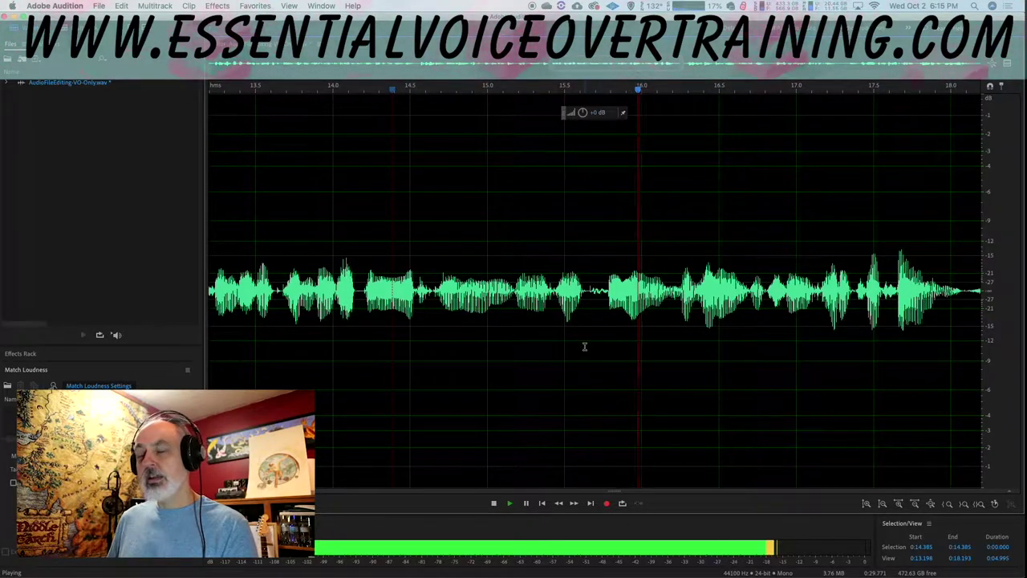
{"action": "key", "text": "space"}
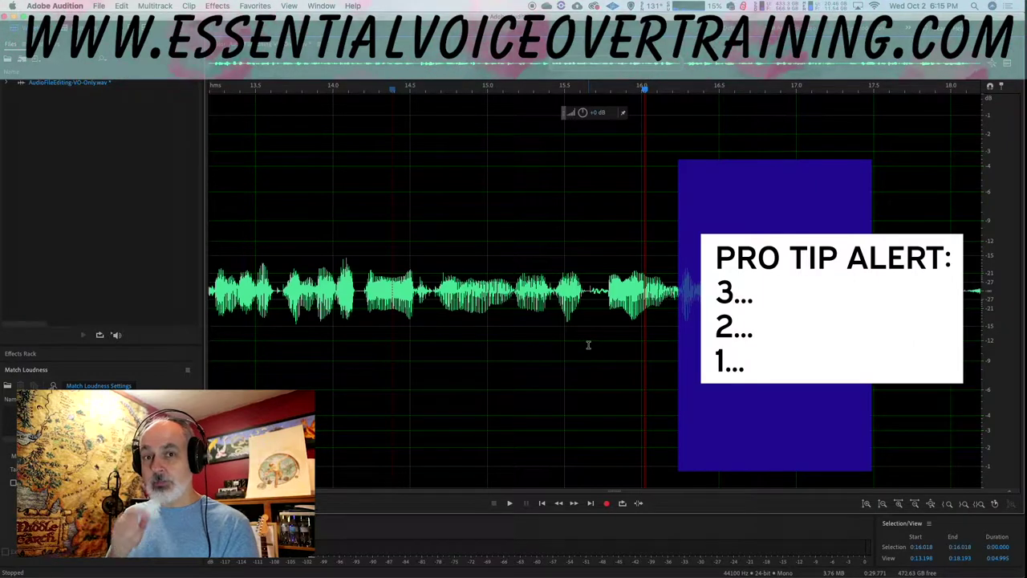
- Select the mouth noise from 0:15.637 to 0:15.780, turn on loop playback to audition it, and inspect its waveform closely
{"action": "scroll", "coordinate": [616, 345], "scroll_direction": "up", "scroll_amount": 4}
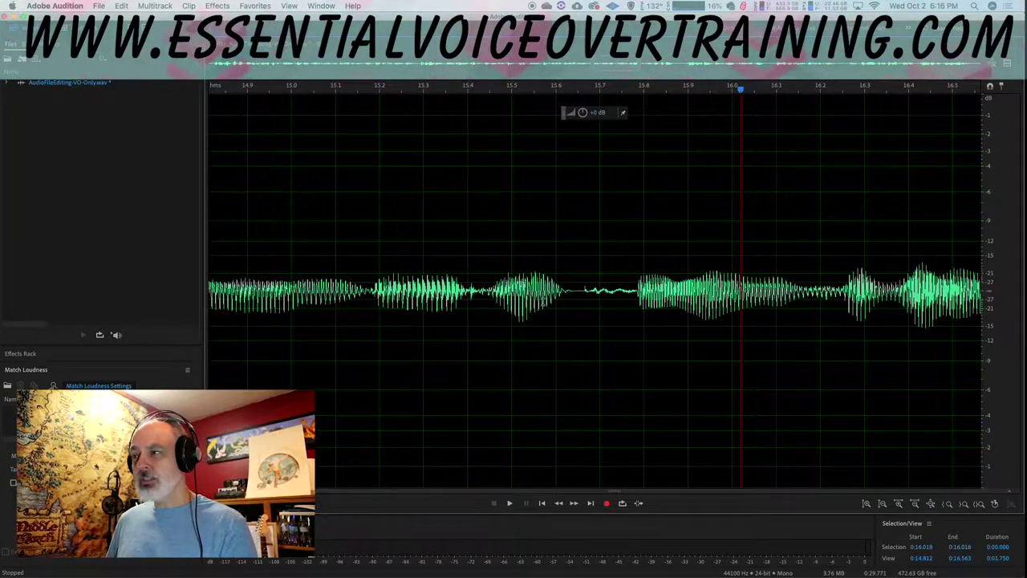
{"action": "left_click_drag", "start_coordinate": [574, 297], "coordinate": [635, 294]}
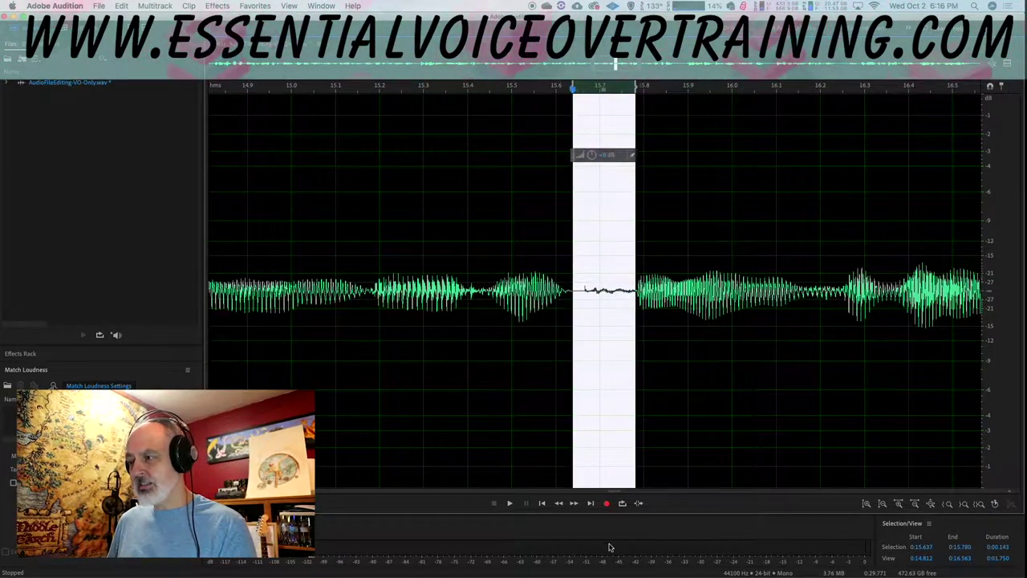
{"action": "left_click", "coordinate": [621, 503]}
{"action": "key", "text": "space"}
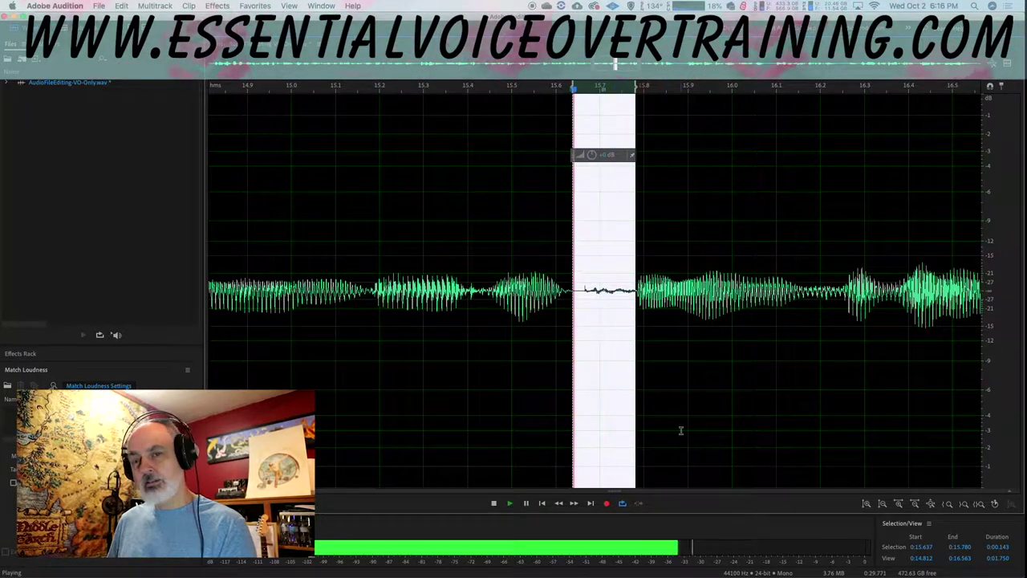
{"action": "key", "text": "space"}
{"action": "key", "text": "space"}
{"action": "key", "text": "space"}
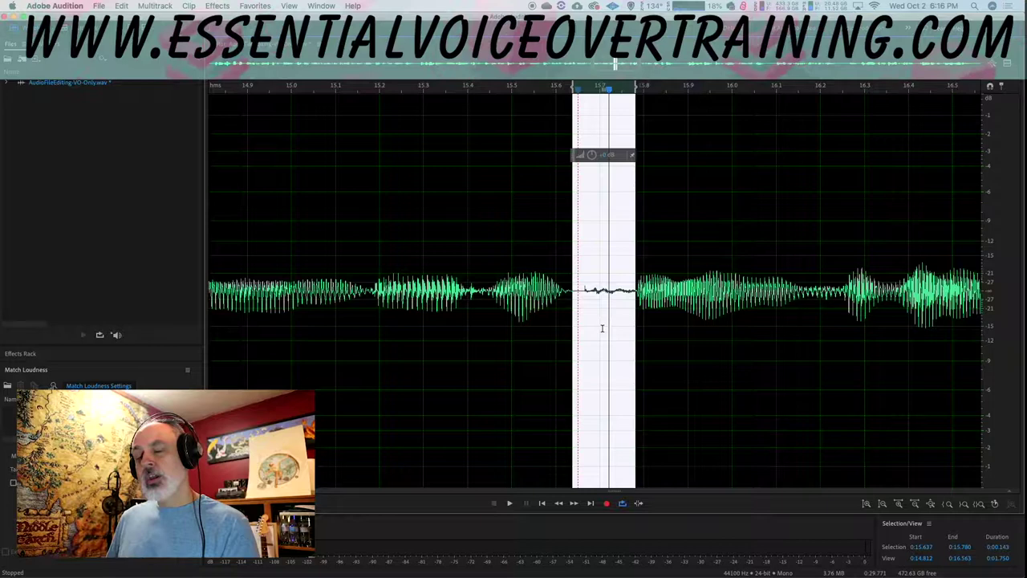
{"action": "left_click", "coordinate": [515, 326]}
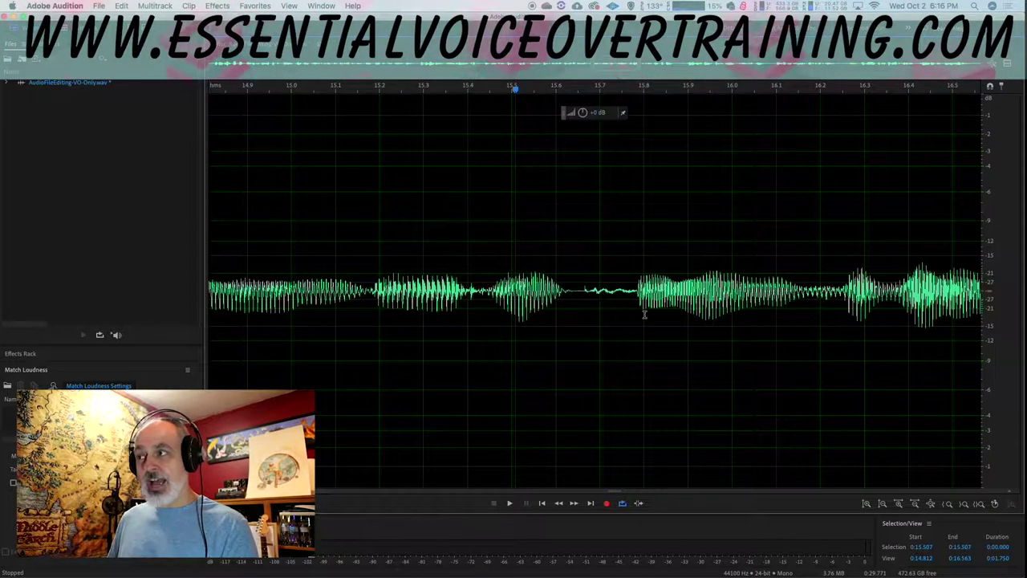
{"action": "scroll", "coordinate": [612, 313], "scroll_direction": "up", "scroll_amount": 2}
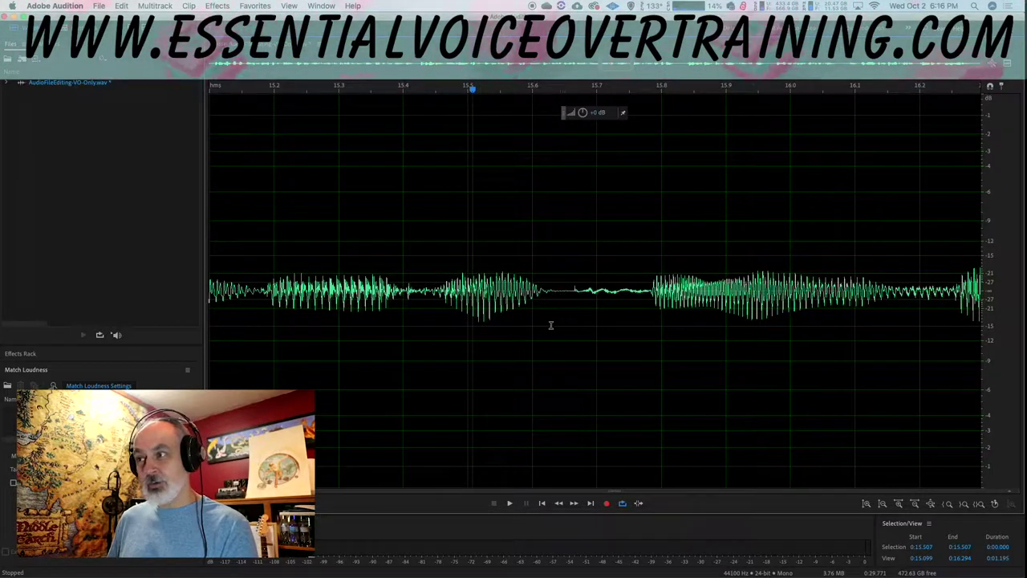
- Play the phrase from 0:14.520 to about 0:15.9 and examine the noise between the words near 0:15.7
{"action": "scroll", "coordinate": [552, 335], "scroll_direction": "down", "scroll_amount": 5}
{"action": "left_click", "coordinate": [297, 304]}
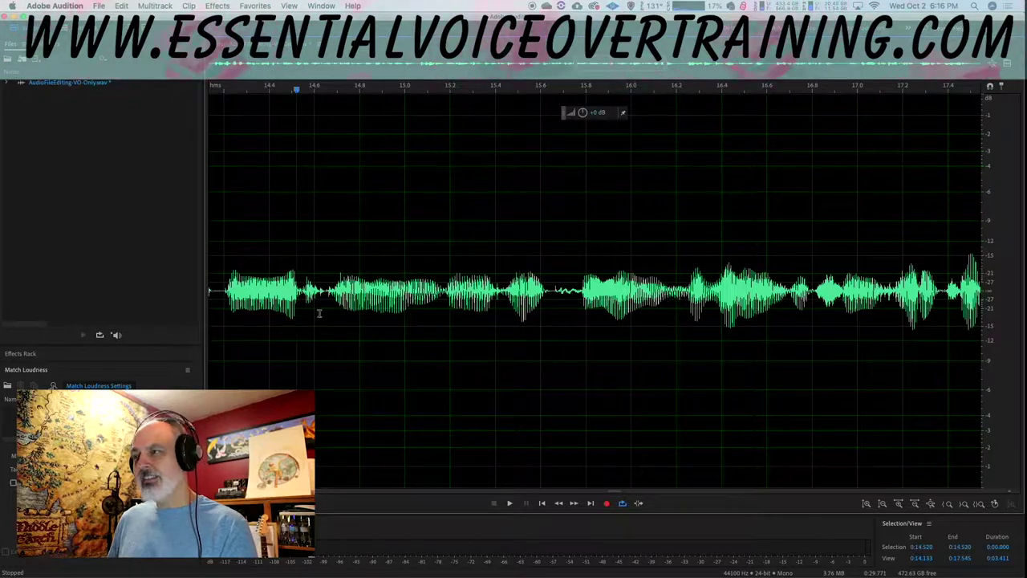
{"action": "key", "text": "space"}
{"action": "key", "text": "space"}
{"action": "scroll", "coordinate": [589, 345], "scroll_direction": "up", "scroll_amount": 6}
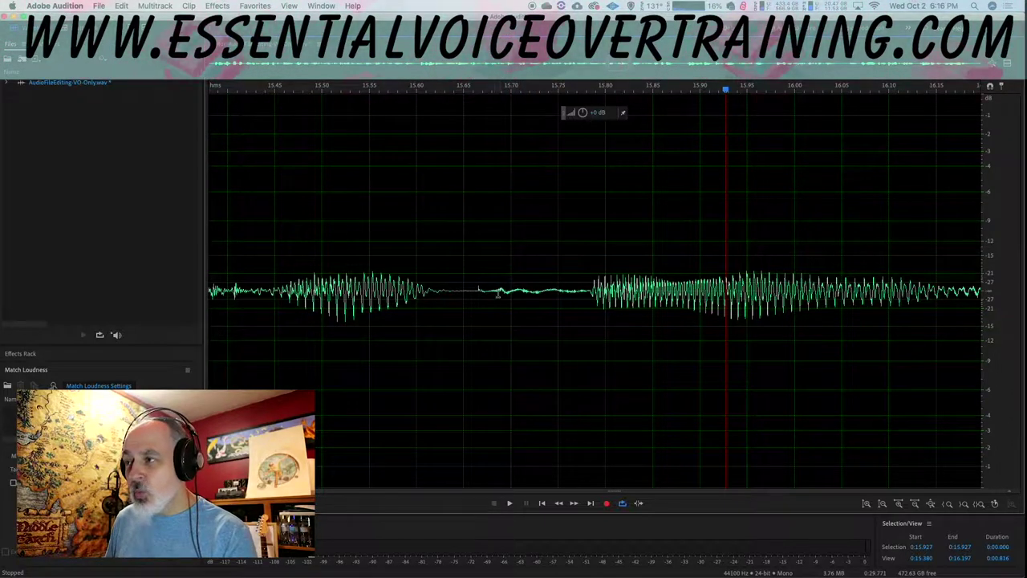
- Delete the short section from 0:15.683 to 0:15.717 in the gap between the two words
{"action": "left_click_drag", "start_coordinate": [495, 295], "coordinate": [526, 298]}
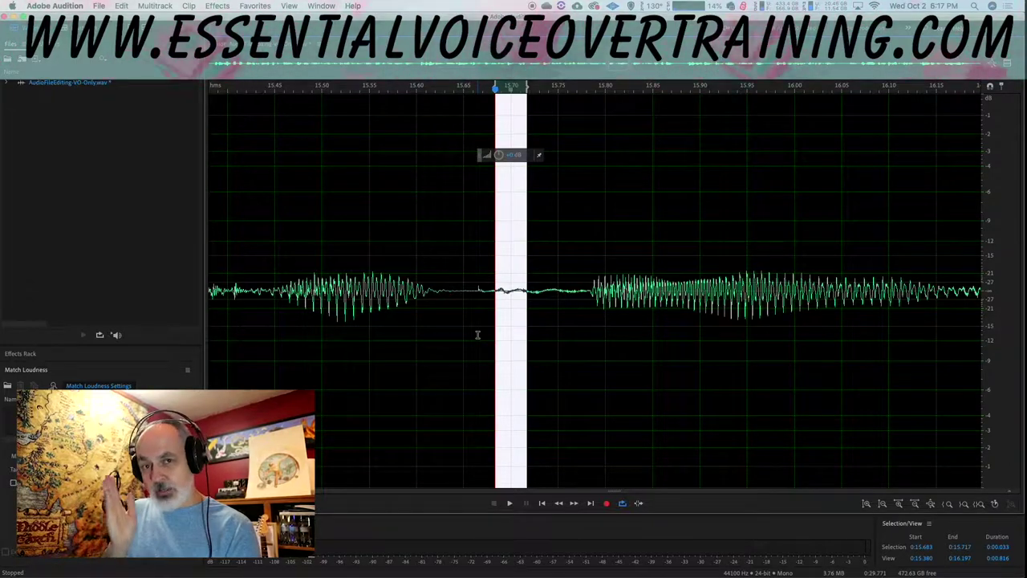
{"action": "scroll", "coordinate": [485, 321], "scroll_direction": "up", "scroll_amount": 4}
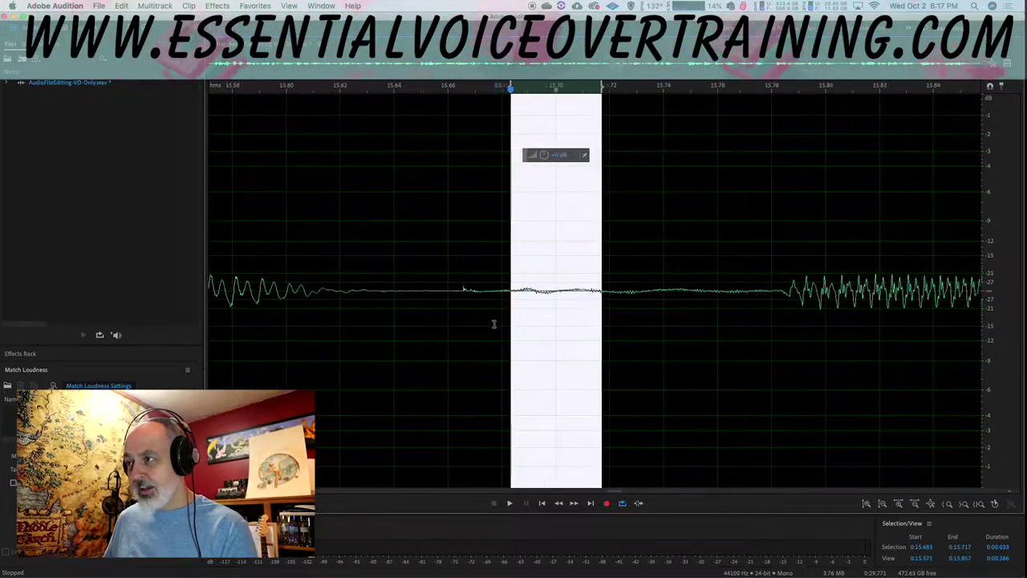
{"action": "scroll", "coordinate": [598, 332], "scroll_direction": "down", "scroll_amount": 5}
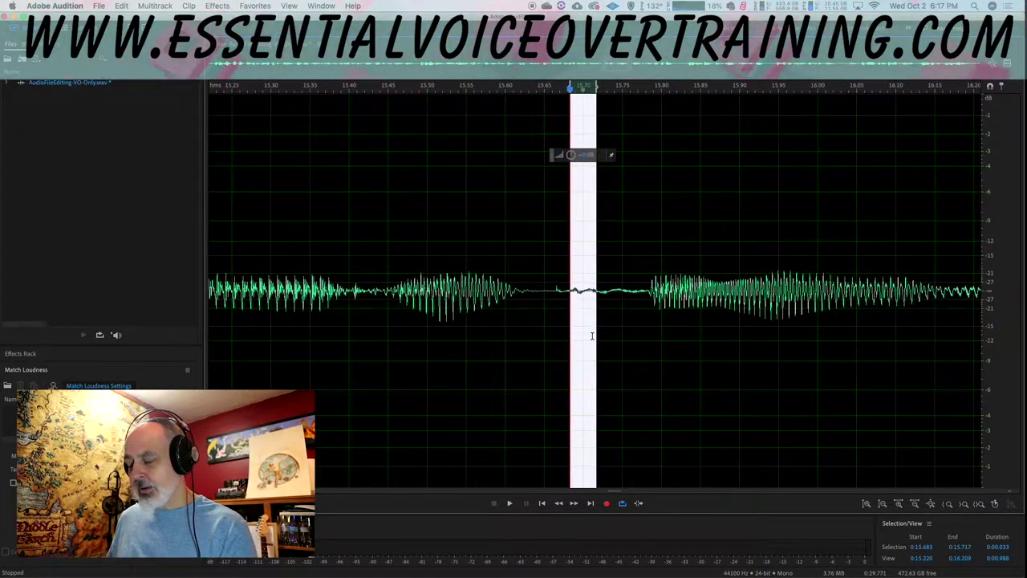
{"action": "key", "text": "Delete"}
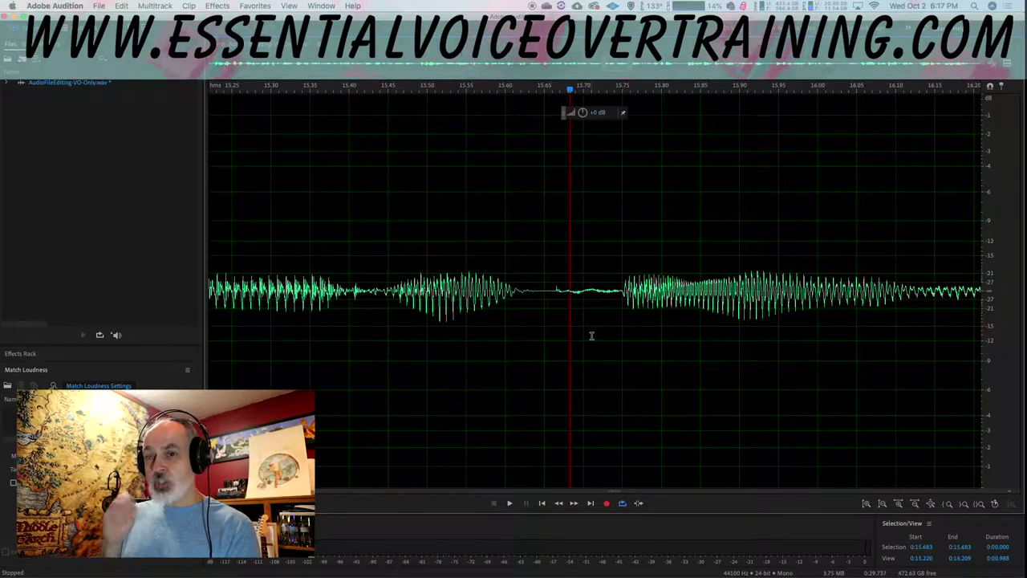
- Play back the phrase across the cut at 0:15.683 twice and check whether the edit sounds natural
{"action": "scroll", "coordinate": [592, 336], "scroll_direction": "down", "scroll_amount": 5}
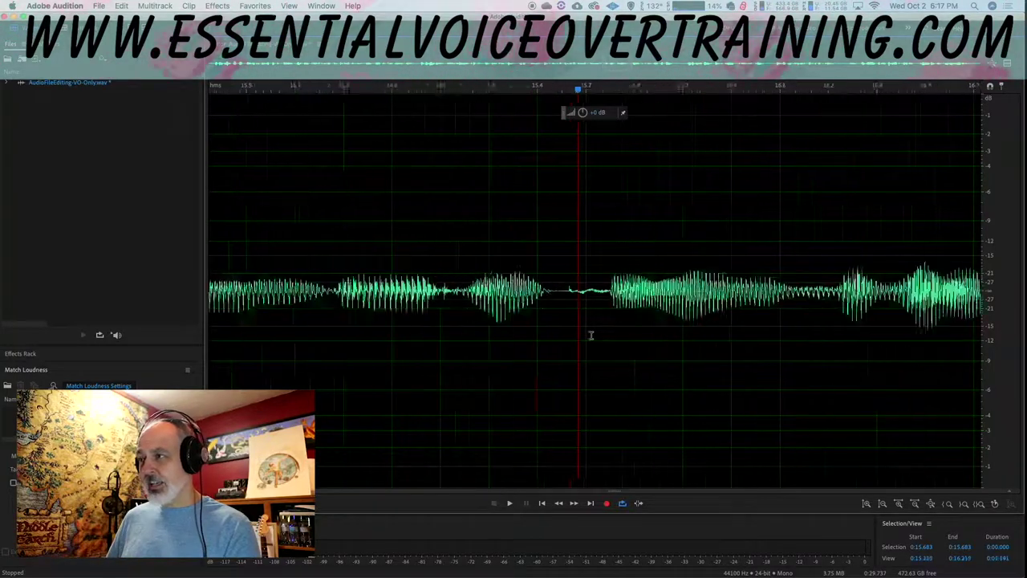
{"action": "key", "text": "space"}
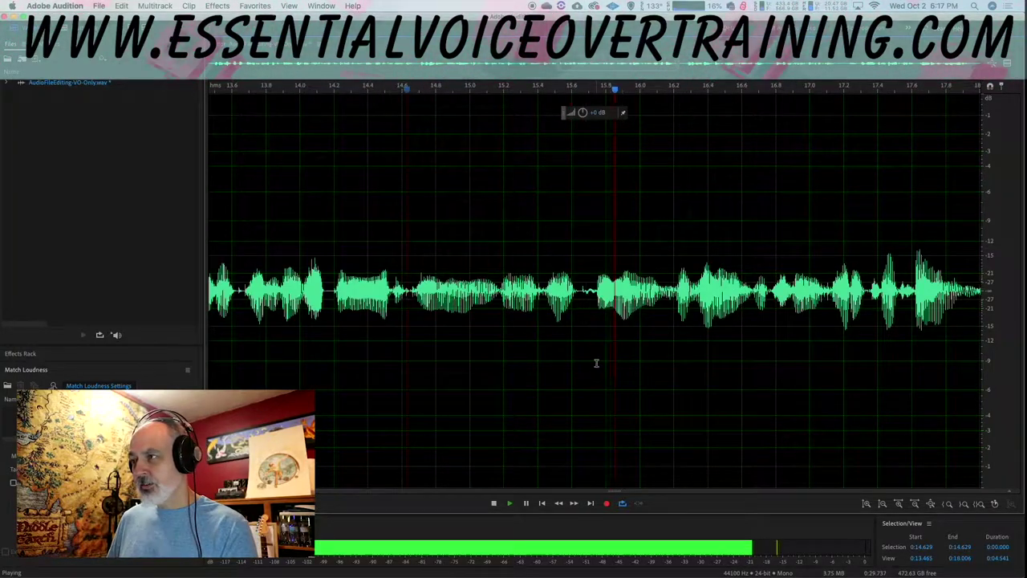
{"action": "key", "text": "space"}
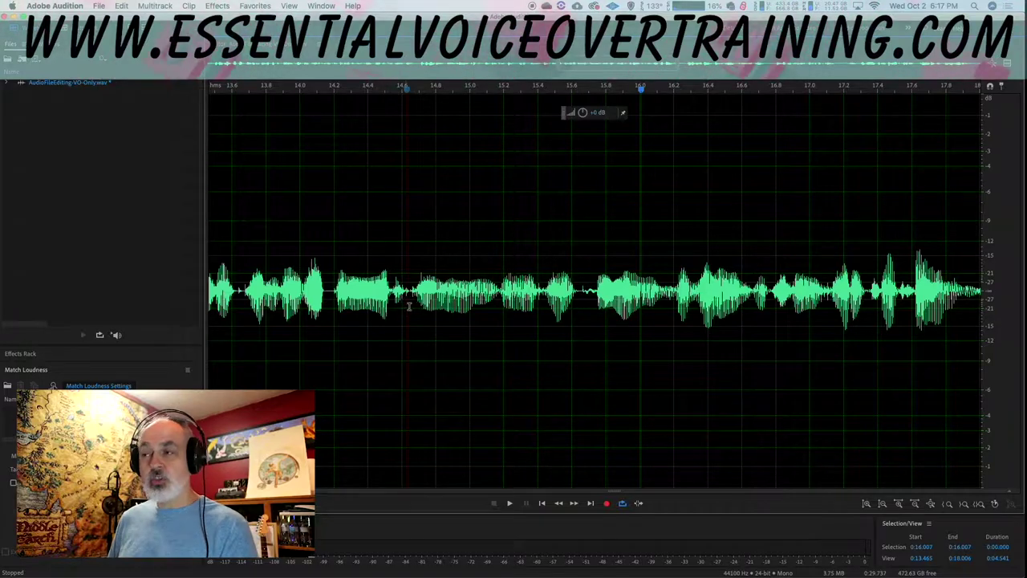
{"action": "key", "text": "space"}
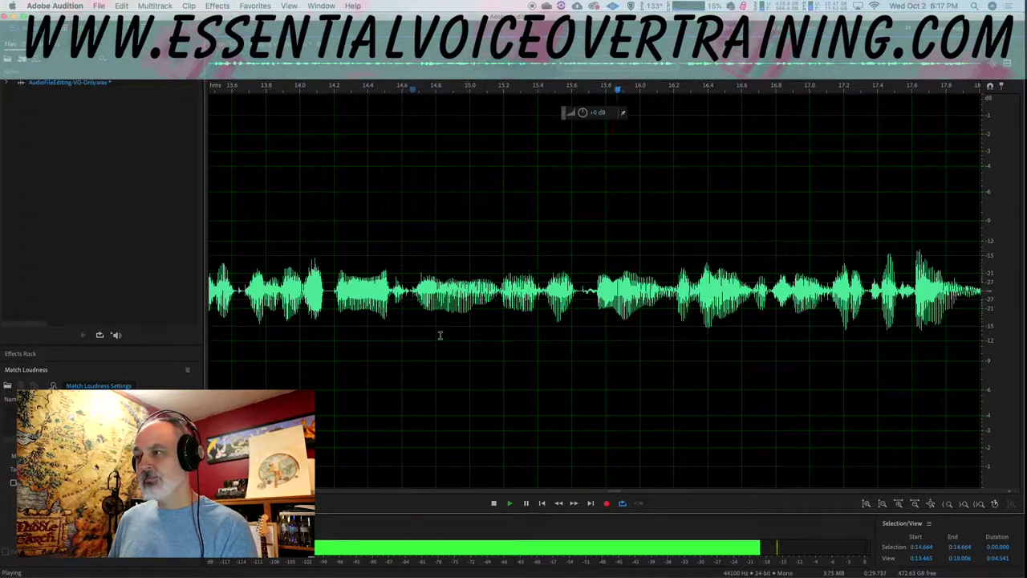
- Play on to the breath just after 0:18 and replace it with the copied silence starting at 0:18.072
{"action": "scroll", "coordinate": [442, 337], "scroll_direction": "down", "scroll_amount": 3}
{"action": "scroll", "coordinate": [432, 338], "scroll_direction": "down", "scroll_amount": 2}
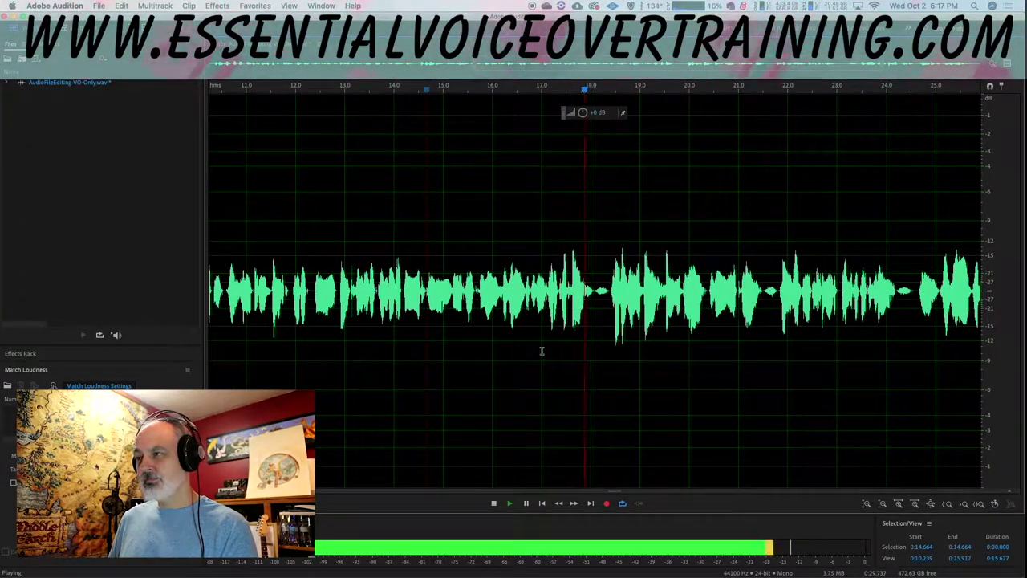
{"action": "scroll", "coordinate": [598, 352], "scroll_direction": "up", "scroll_amount": 5}
{"action": "key", "text": "space"}
{"action": "left_click_drag", "start_coordinate": [648, 291], "coordinate": [540, 310]}
{"action": "key", "text": "super+v"}
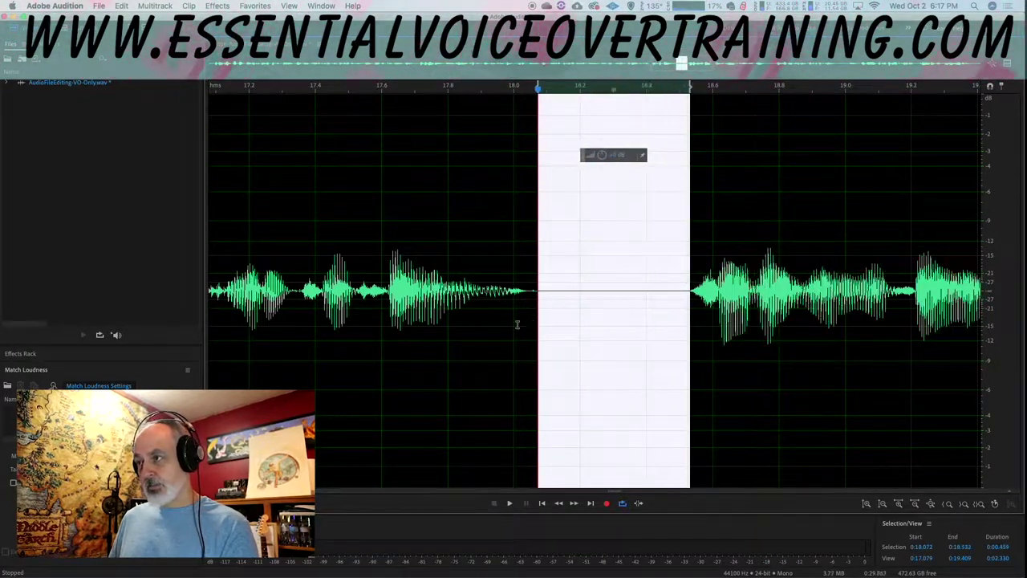
- Audition the pause after 0:18 and shorten it by deleting the silence from 0:18.200 to about 0:18.52
{"action": "left_click", "coordinate": [366, 337]}
{"action": "key", "text": "space"}
{"action": "key", "text": "space"}
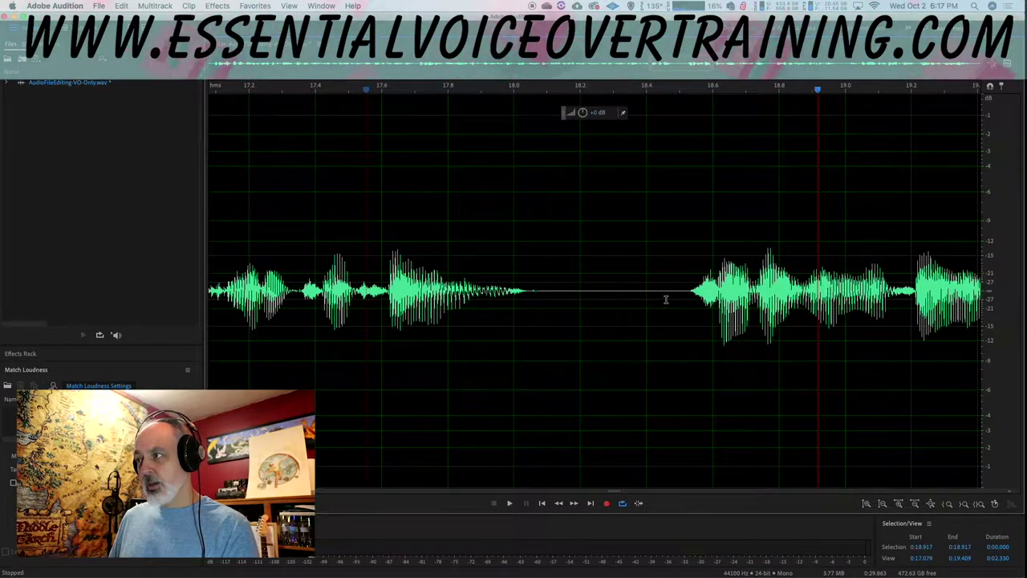
{"action": "left_click_drag", "start_coordinate": [688, 297], "coordinate": [577, 315]}
{"action": "key", "text": "Delete"}
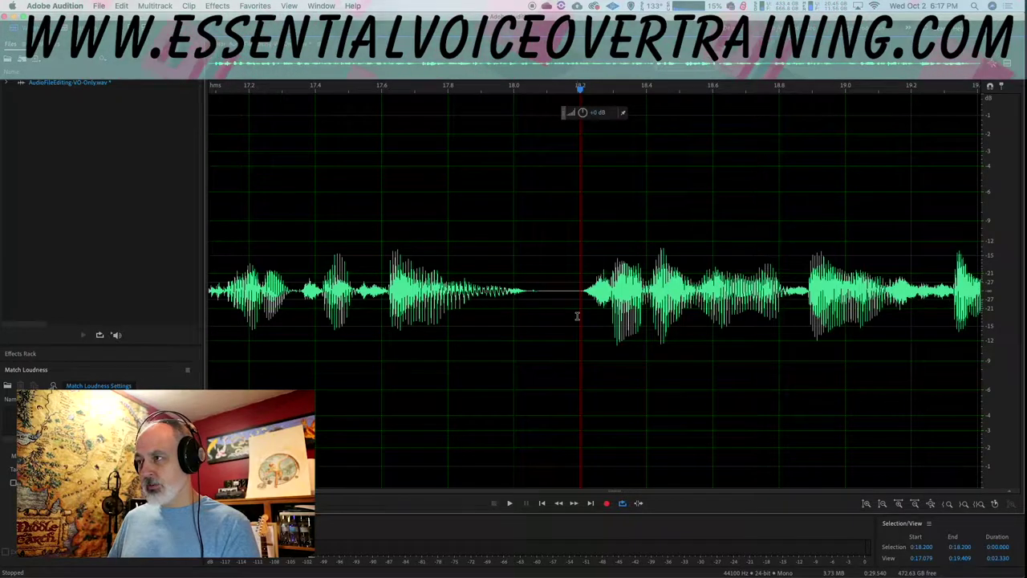
- Play on from 0:16.598 to the next breath and delete it from 0:21.312 to 0:21.594
{"action": "scroll", "coordinate": [577, 313], "scroll_direction": "down", "scroll_amount": 5}
{"action": "left_click", "coordinate": [479, 320]}
{"action": "key", "text": "space"}
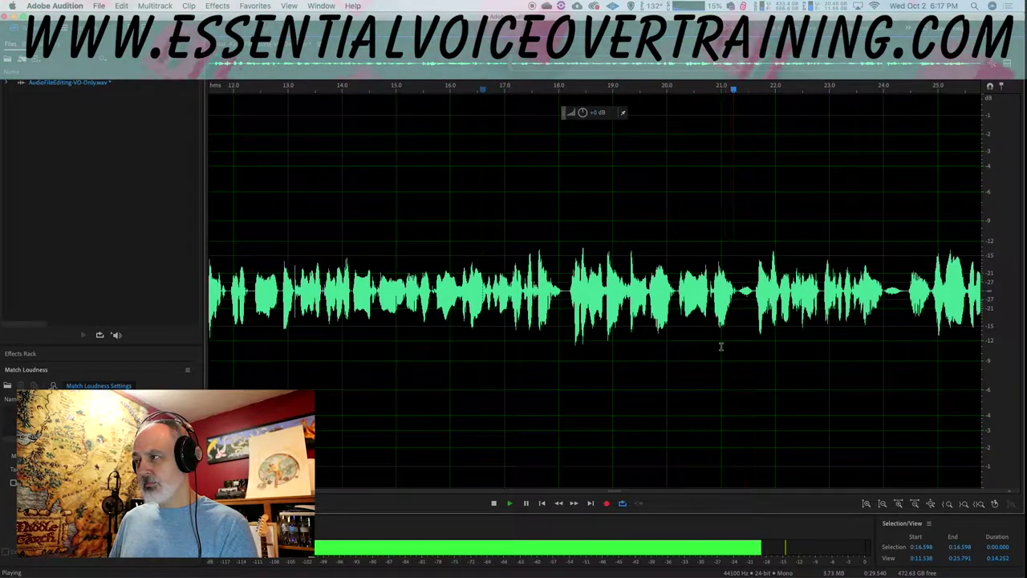
{"action": "scroll", "coordinate": [721, 345], "scroll_direction": "up", "scroll_amount": 4}
{"action": "key", "text": "space"}
{"action": "scroll", "coordinate": [740, 312], "scroll_direction": "up", "scroll_amount": 2}
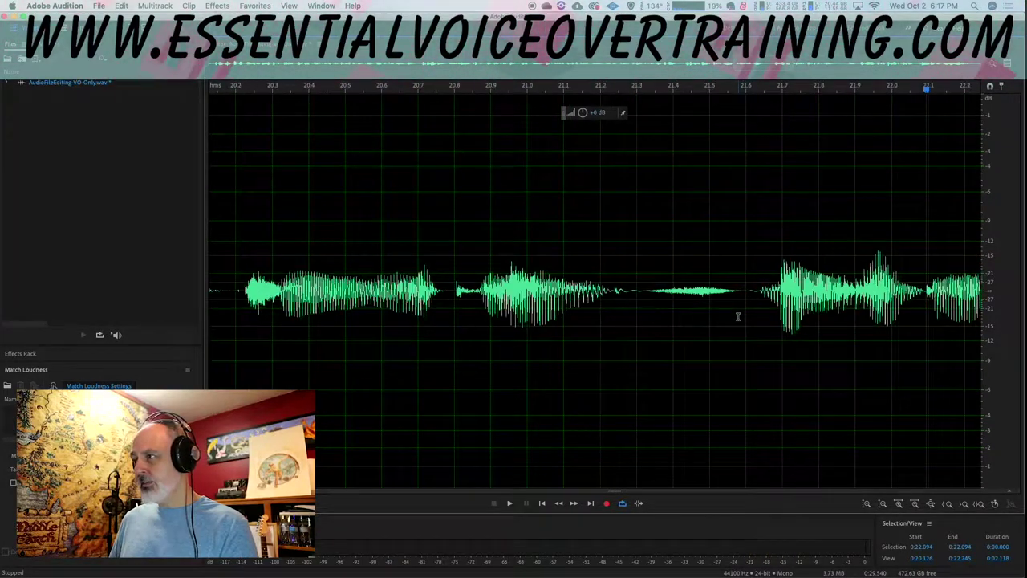
{"action": "left_click_drag", "start_coordinate": [744, 291], "coordinate": [639, 320]}
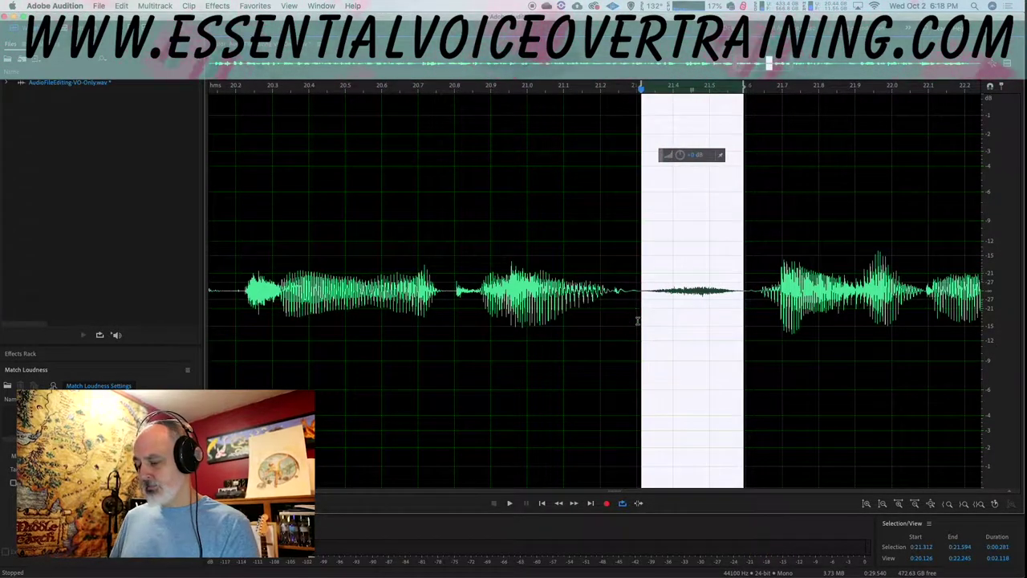
{"action": "key", "text": "Delete"}
- Play back the phrases around the cut at 0:21.312, starting near 0:20.1, and check the shortened pause
{"action": "scroll", "coordinate": [637, 321], "scroll_direction": "down", "scroll_amount": 3}
{"action": "left_click", "coordinate": [370, 285]}
{"action": "key", "text": "space"}
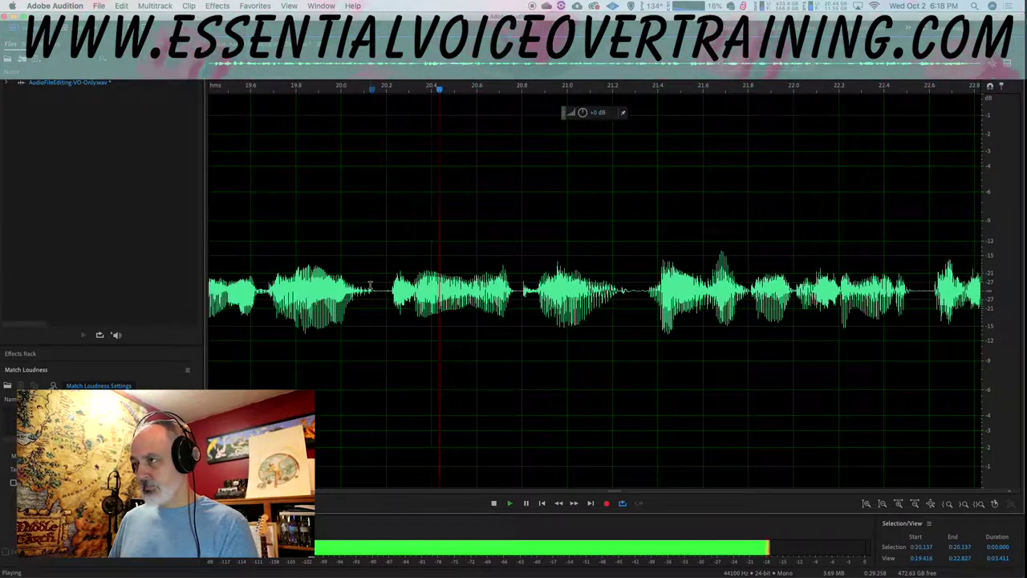
{"action": "scroll", "coordinate": [370, 286], "scroll_direction": "down", "scroll_amount": 3}
{"action": "key", "text": "space"}
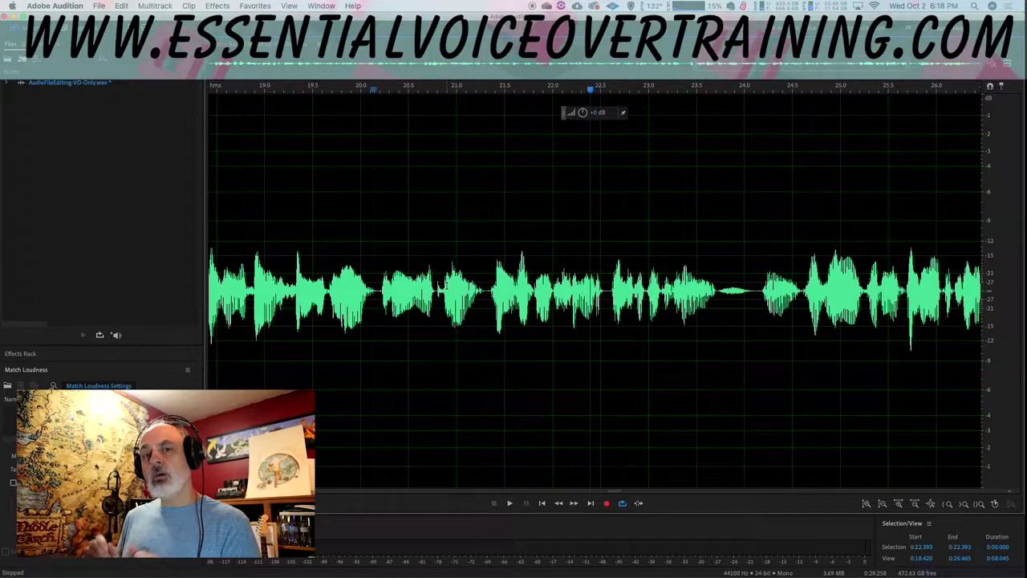
{"action": "left_click", "coordinate": [364, 250]}
{"action": "key", "text": "space"}
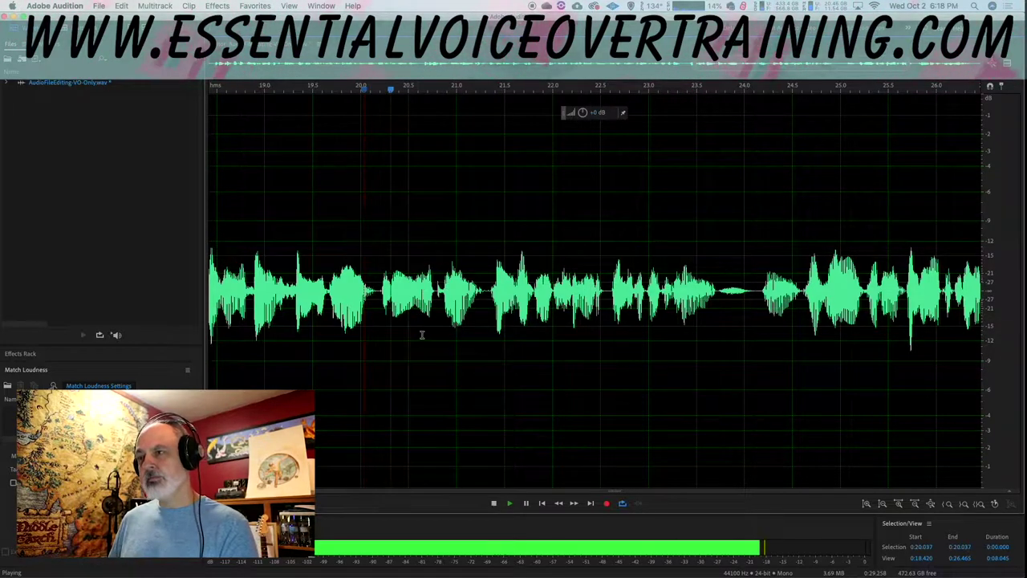
- Play from 0:18.459 to the last breath and delete it from 0:23.727 to 0:24.131
{"action": "scroll", "coordinate": [505, 294], "scroll_direction": "down", "scroll_amount": 2}
{"action": "left_click", "coordinate": [454, 297]}
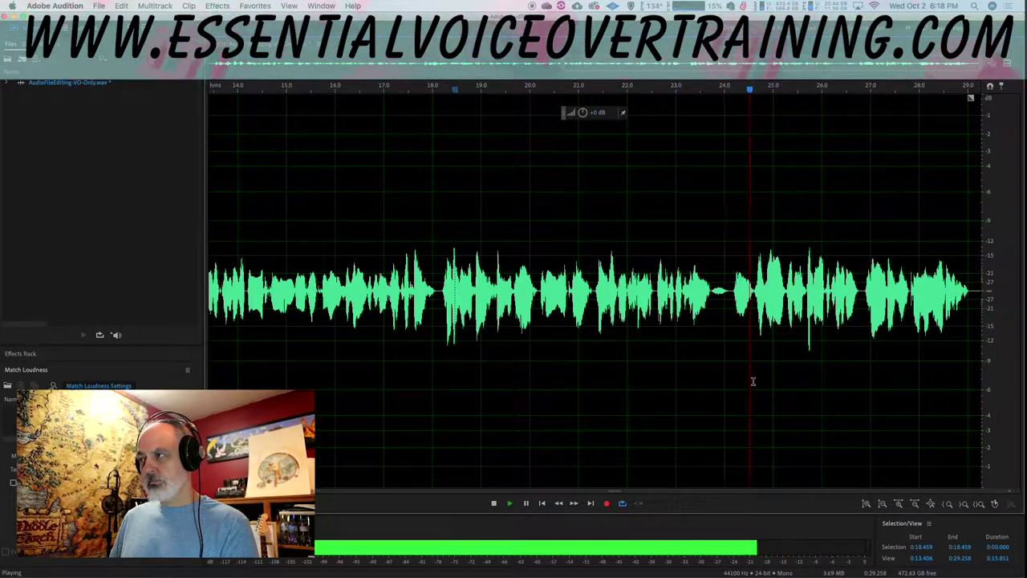
{"action": "key", "text": "space"}
{"action": "scroll", "coordinate": [752, 381], "scroll_direction": "up", "scroll_amount": 5}
{"action": "left_click_drag", "start_coordinate": [653, 289], "coordinate": [562, 305]}
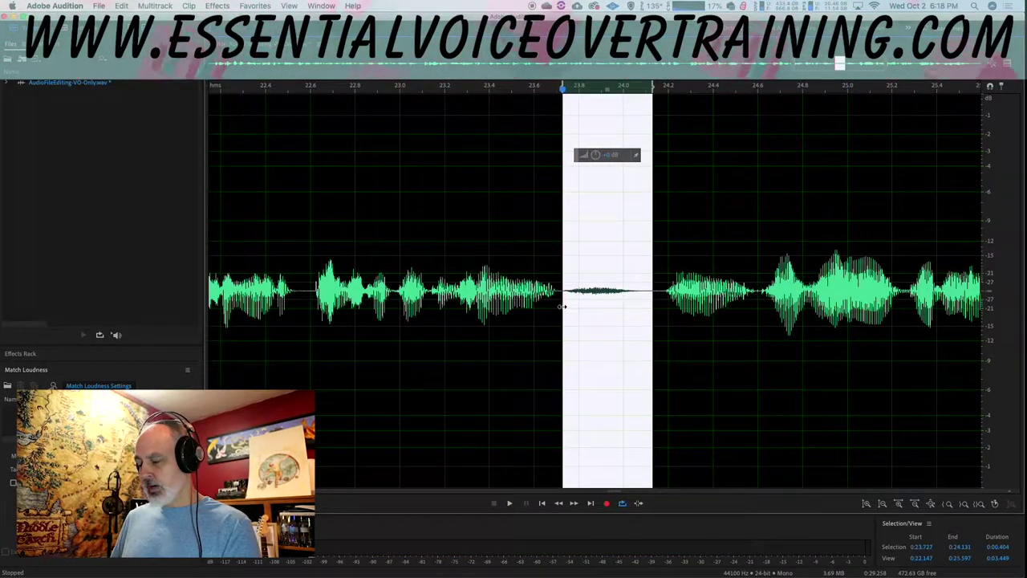
{"action": "key", "text": "Delete"}
- Play the recording from 0:22.266 through to its end, turn off loop playback and show the whole waveform
{"action": "left_click", "coordinate": [236, 230]}
{"action": "key", "text": "space"}
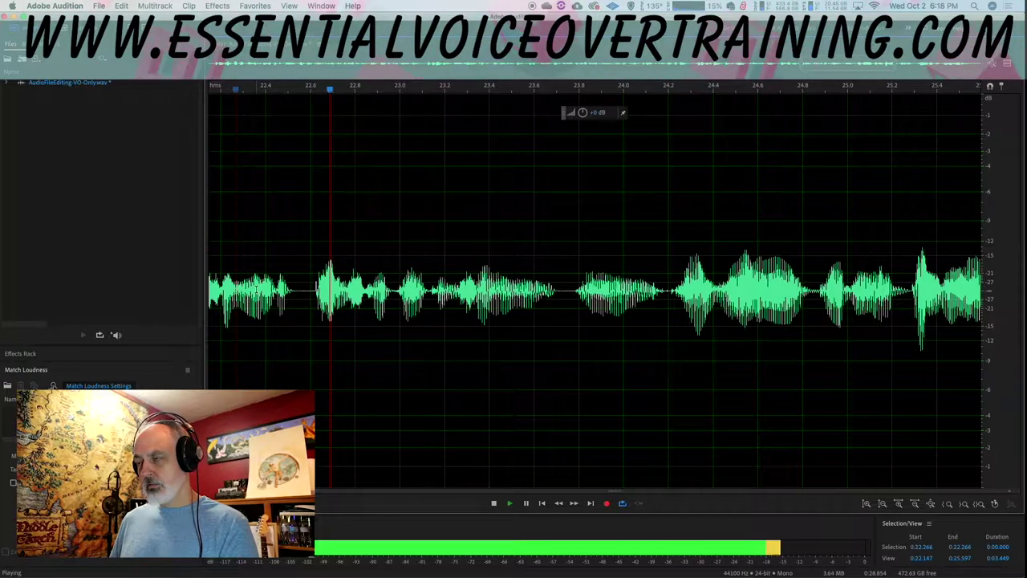
{"action": "scroll", "coordinate": [393, 310], "scroll_direction": "down", "scroll_amount": 3}
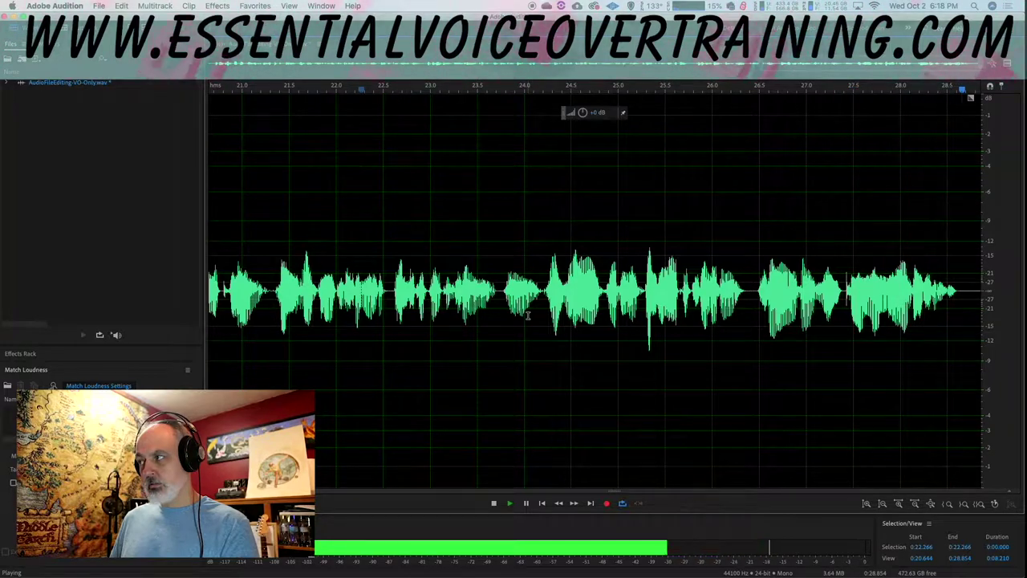
{"action": "key", "text": "space"}
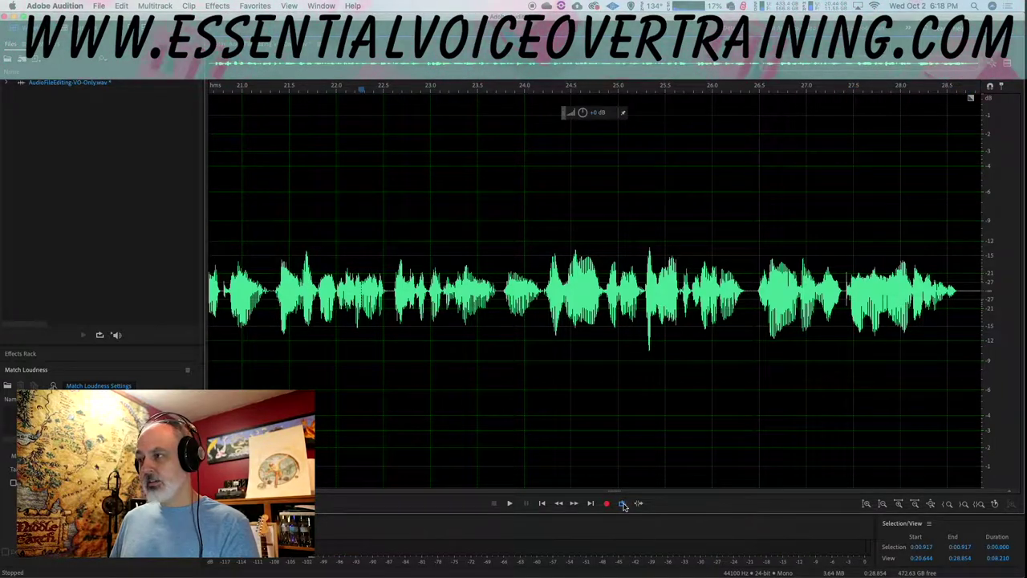
{"action": "key", "text": "backslash"}
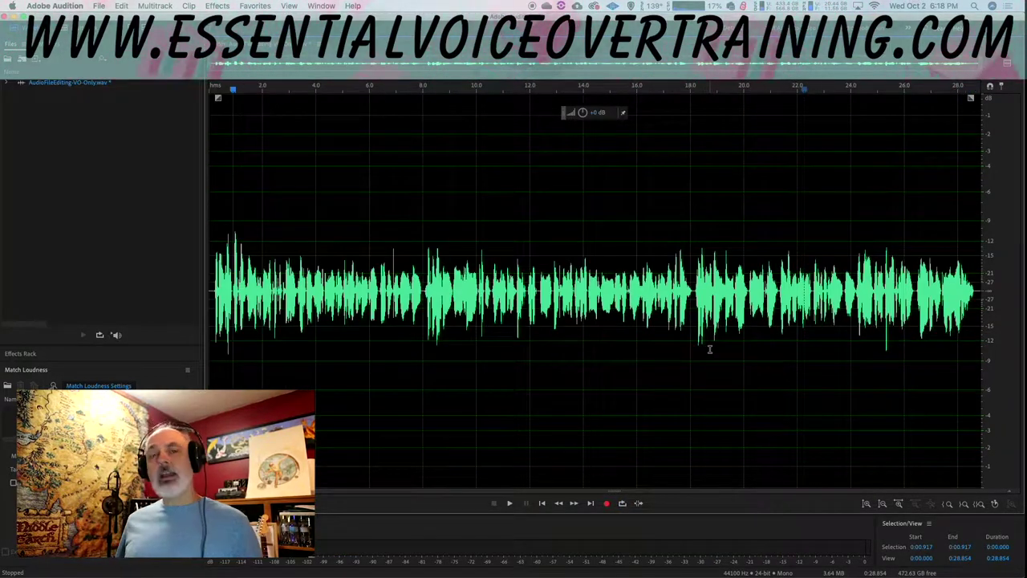